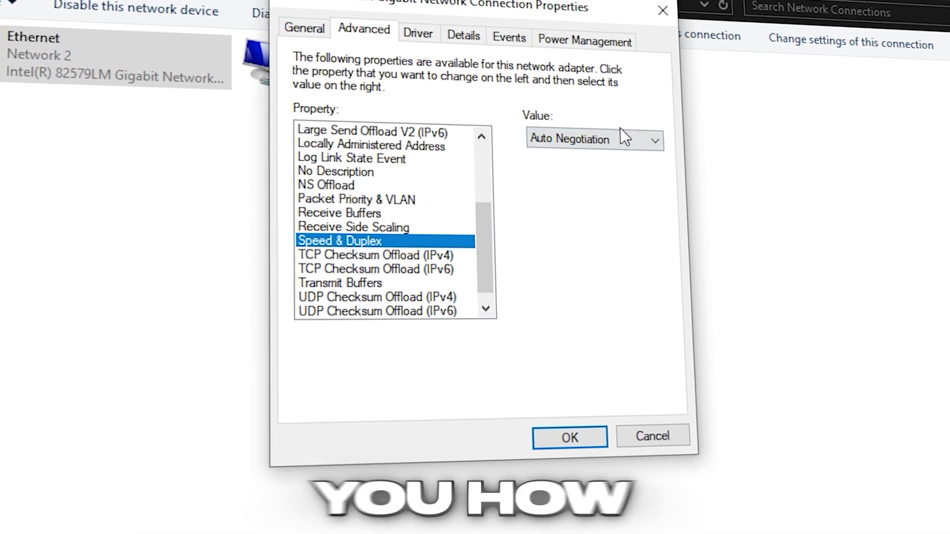
- Preview the adapter's Speed & Duplex options, then get back to the desktop with the GearUP Booster shortcut
{"action": "left_click", "coordinate": [621, 129]}
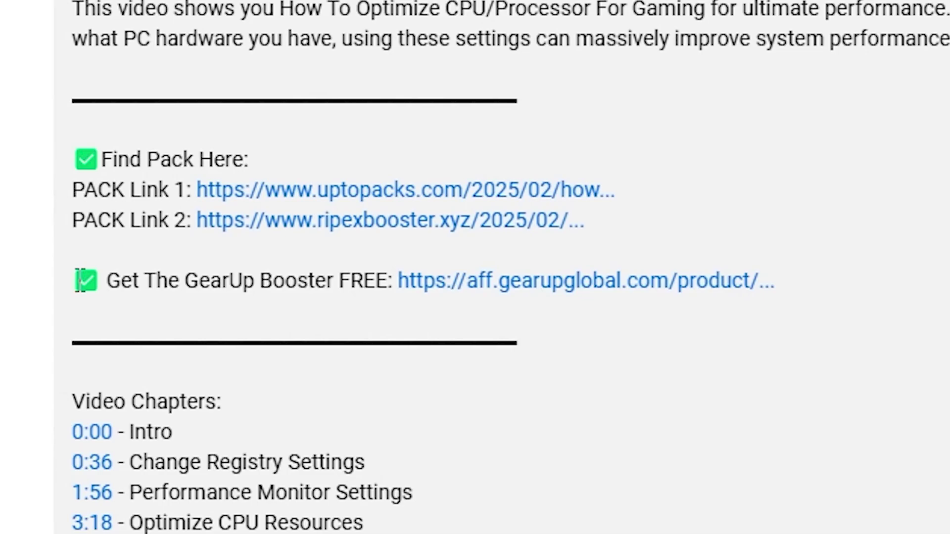
{"action": "left_click_drag", "start_coordinate": [75, 283], "coordinate": [703, 312]}
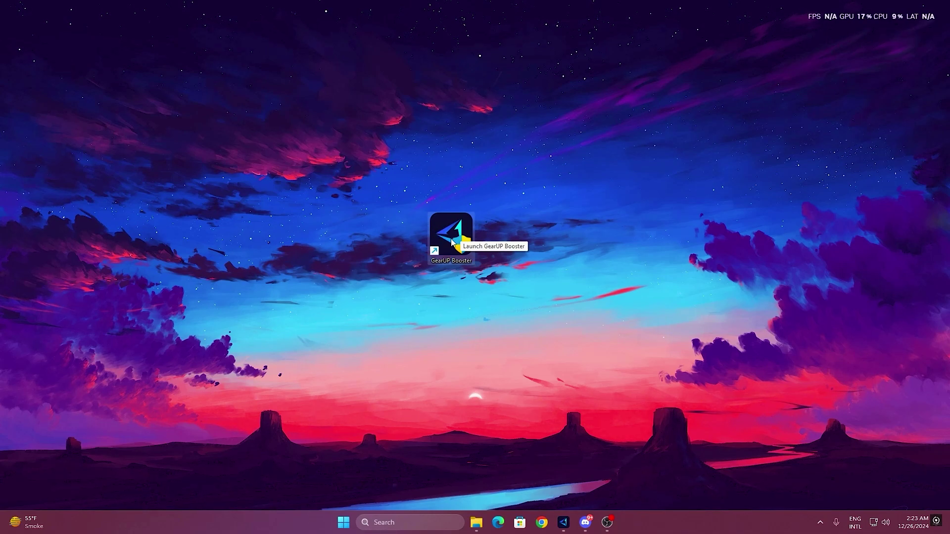
- Launch GearUP Booster and browse its Games catalogue
{"action": "double_click", "coordinate": [450, 239]}
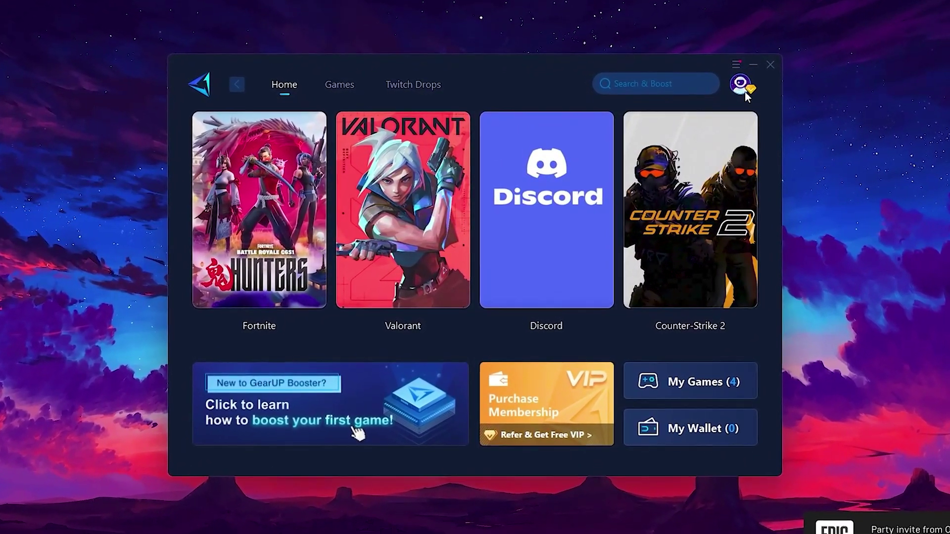
{"action": "mouse_move", "coordinate": [626, 127]}
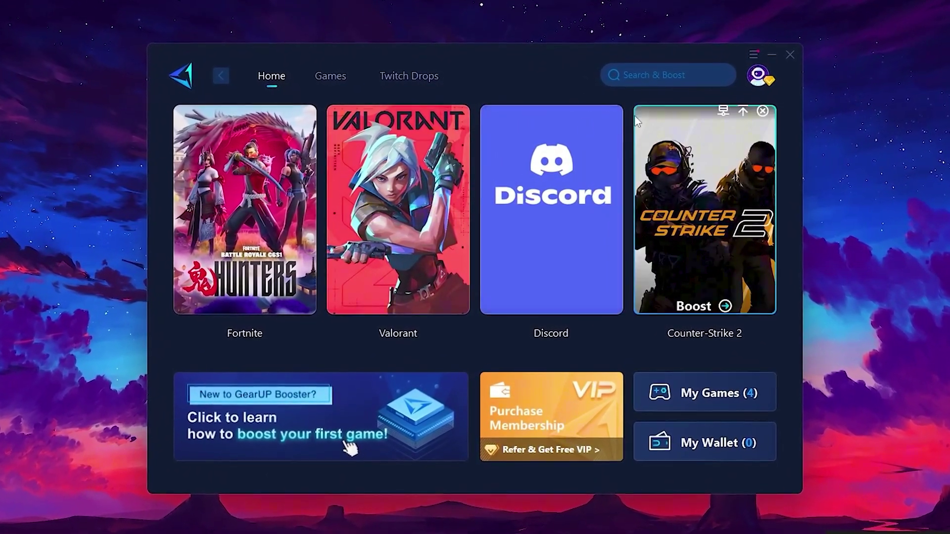
{"action": "mouse_move", "coordinate": [281, 144]}
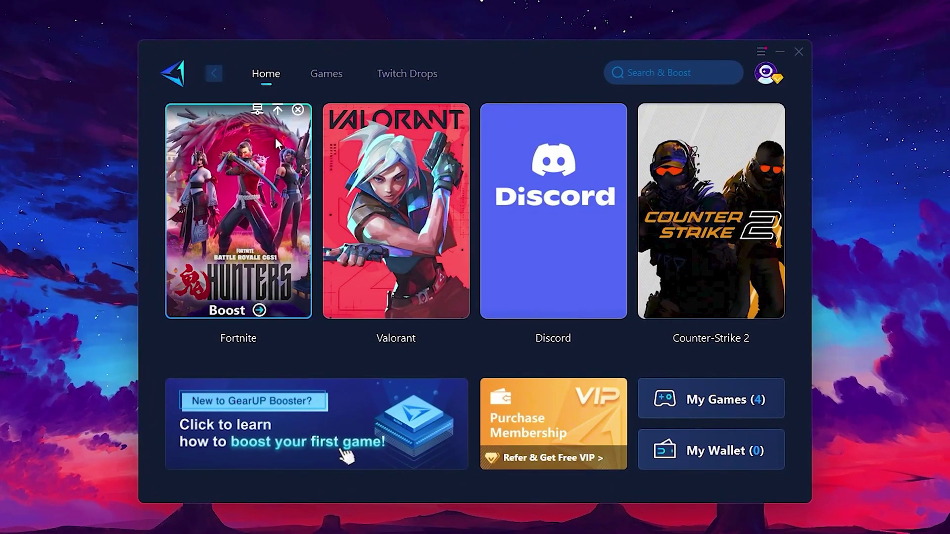
{"action": "mouse_move", "coordinate": [723, 192]}
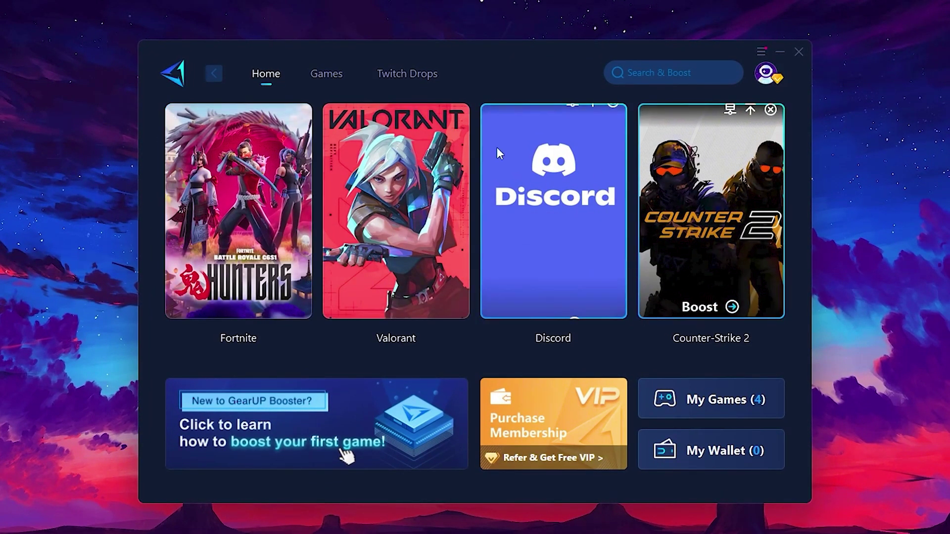
{"action": "left_click", "coordinate": [322, 77]}
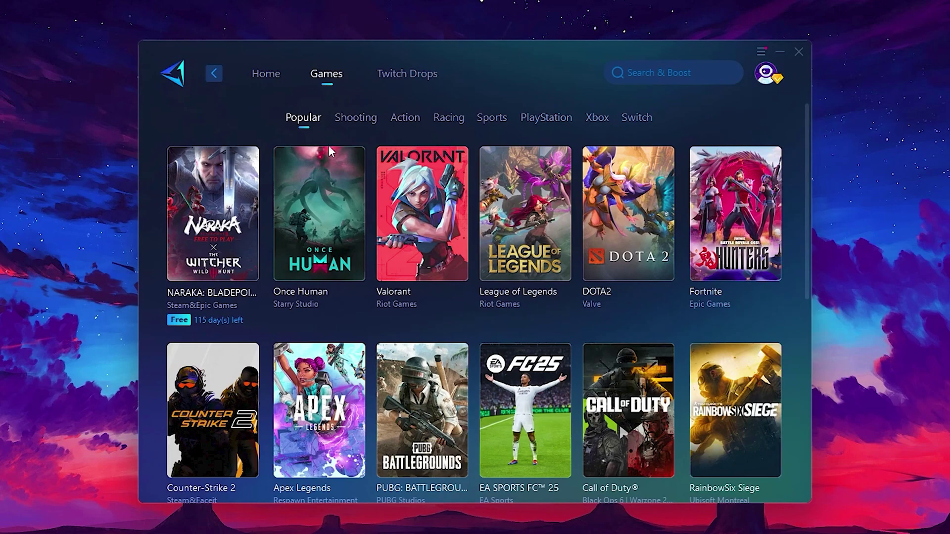
- Return to the Home page and start boosting Fortnite
{"action": "mouse_move", "coordinate": [654, 184]}
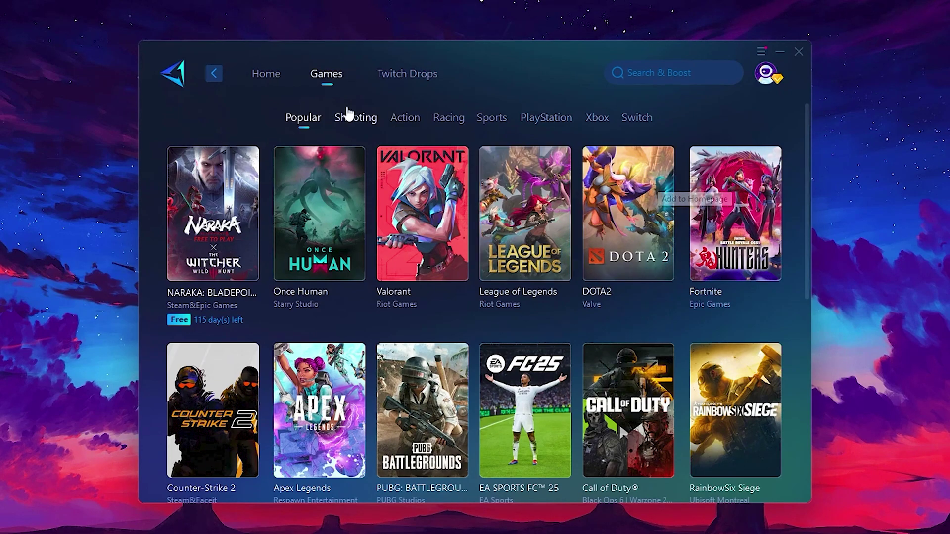
{"action": "left_click", "coordinate": [268, 79]}
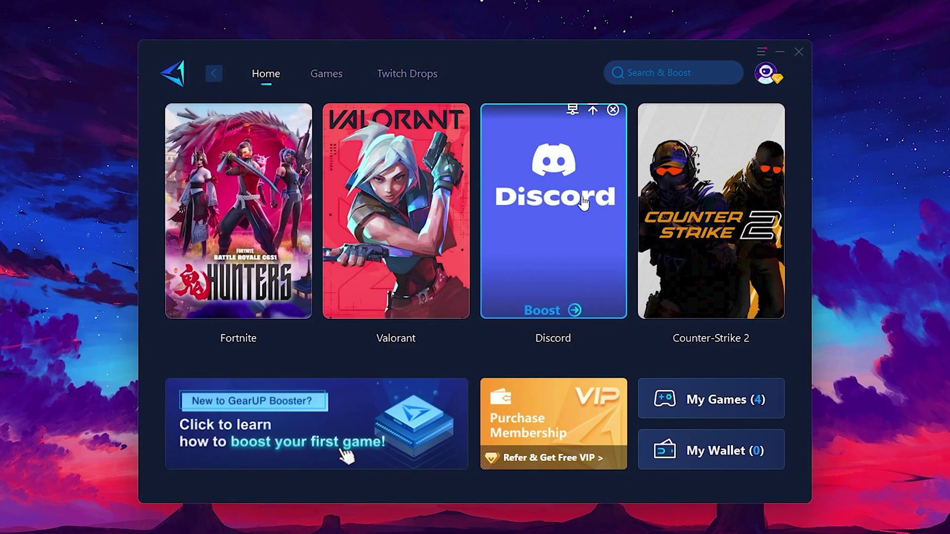
{"action": "mouse_move", "coordinate": [255, 197]}
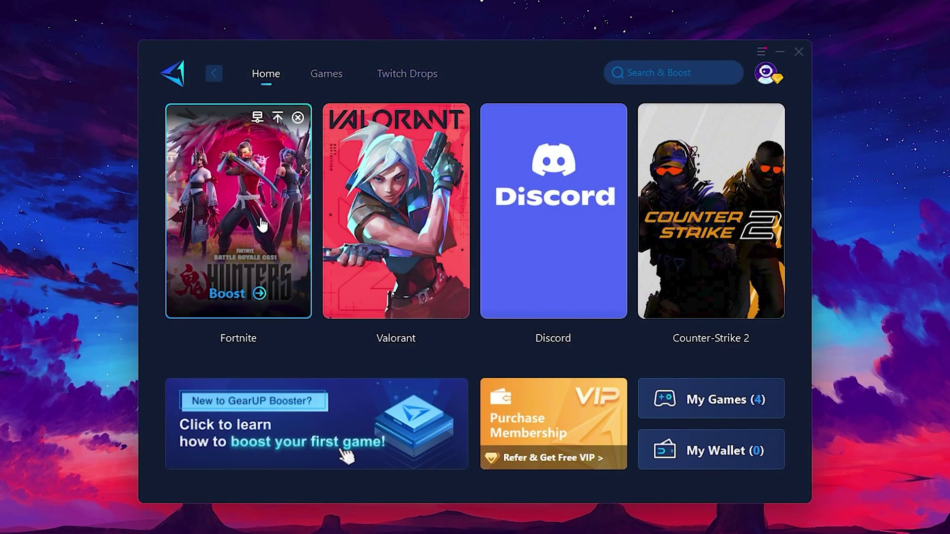
{"action": "left_click", "coordinate": [229, 296]}
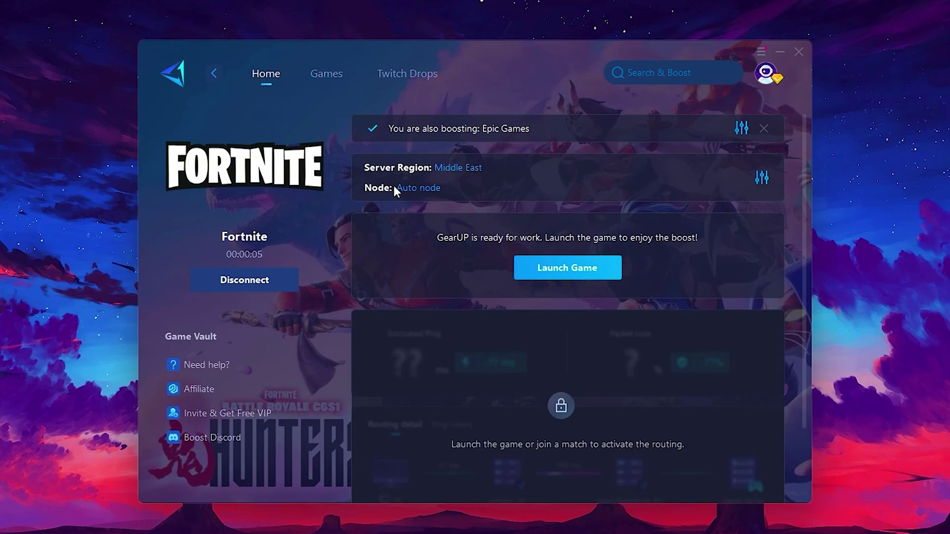
{"action": "left_click", "coordinate": [464, 168]}
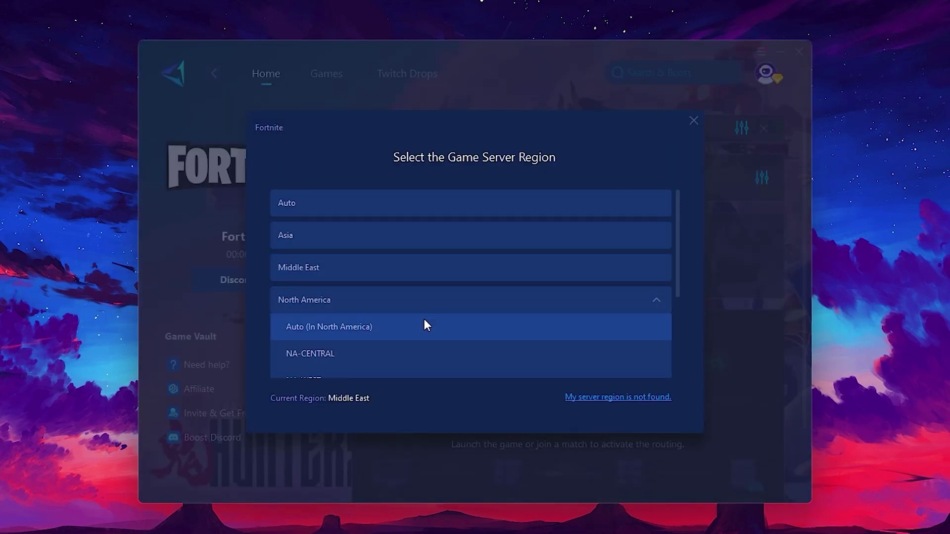
{"action": "scroll", "coordinate": [330, 256], "scroll_direction": "down", "scroll_amount": 1}
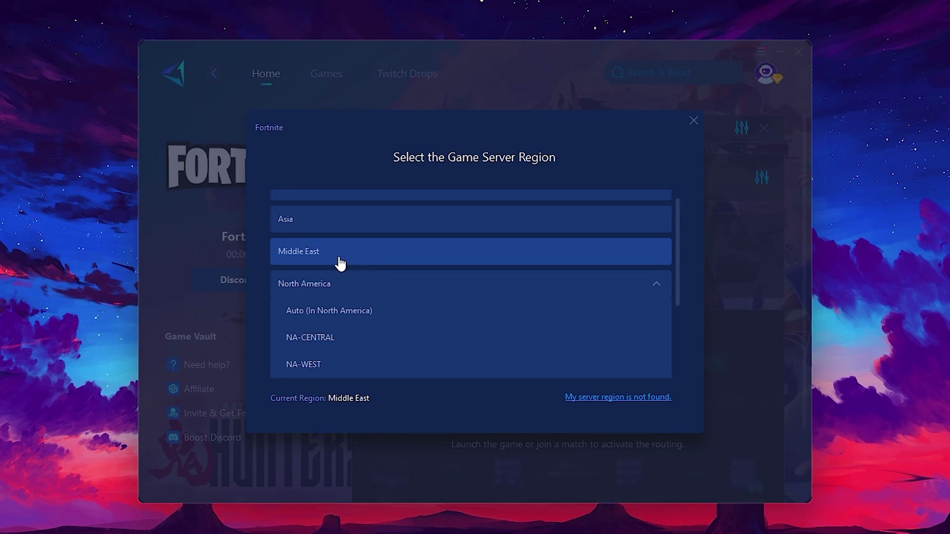
{"action": "left_click", "coordinate": [693, 120]}
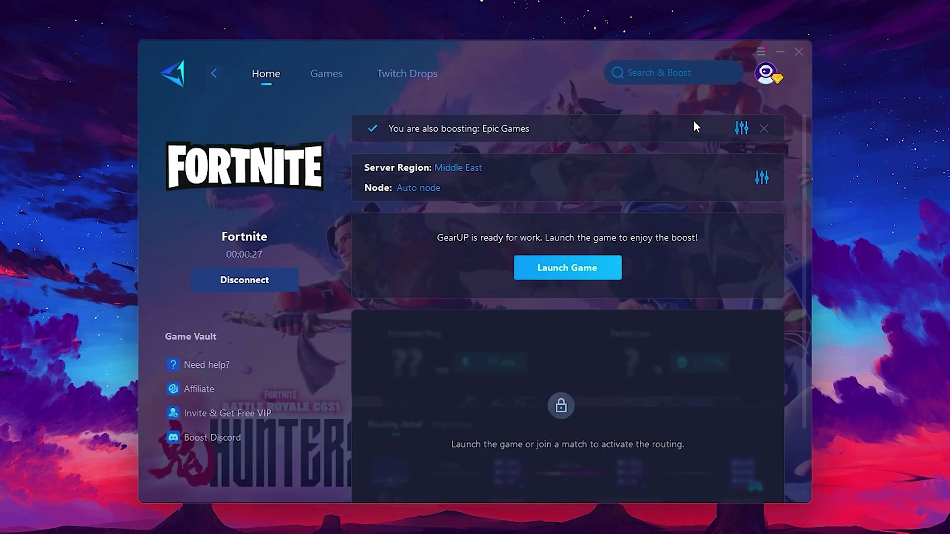
{"action": "left_click", "coordinate": [414, 189]}
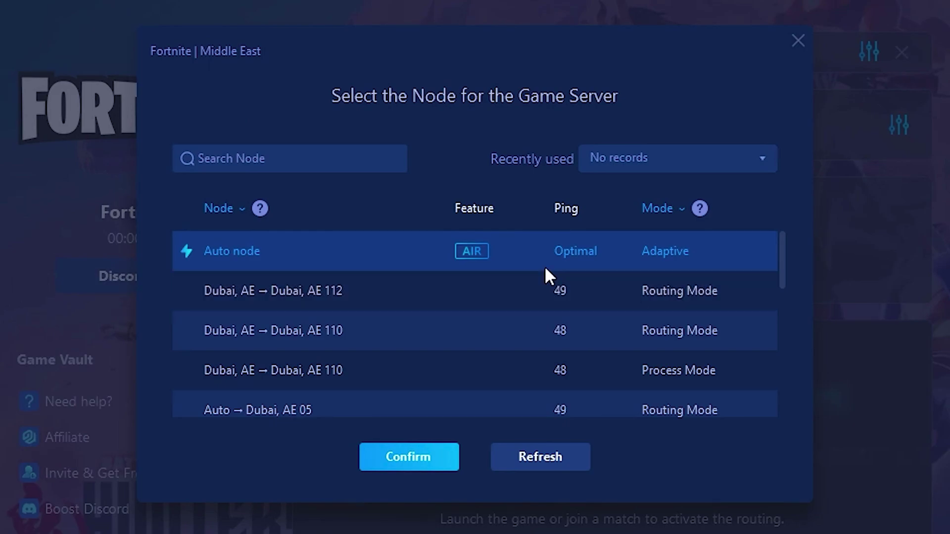
{"action": "scroll", "coordinate": [544, 266], "scroll_direction": "down", "scroll_amount": 2}
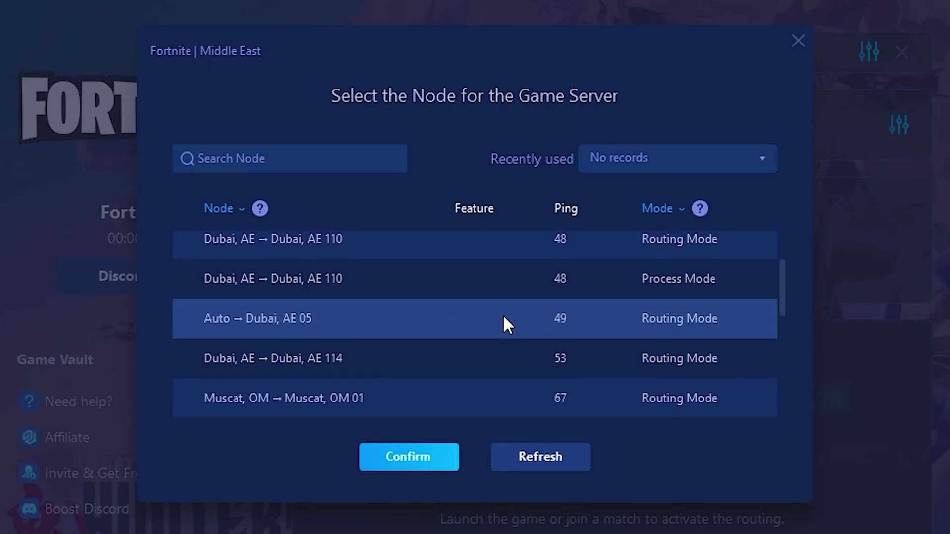
{"action": "scroll", "coordinate": [524, 307], "scroll_direction": "up", "scroll_amount": 2}
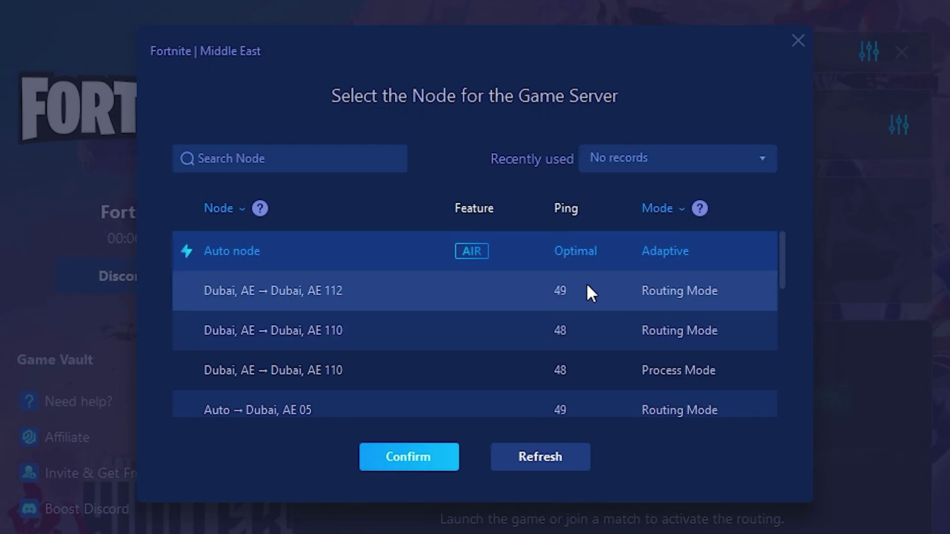
{"action": "left_click", "coordinate": [801, 44]}
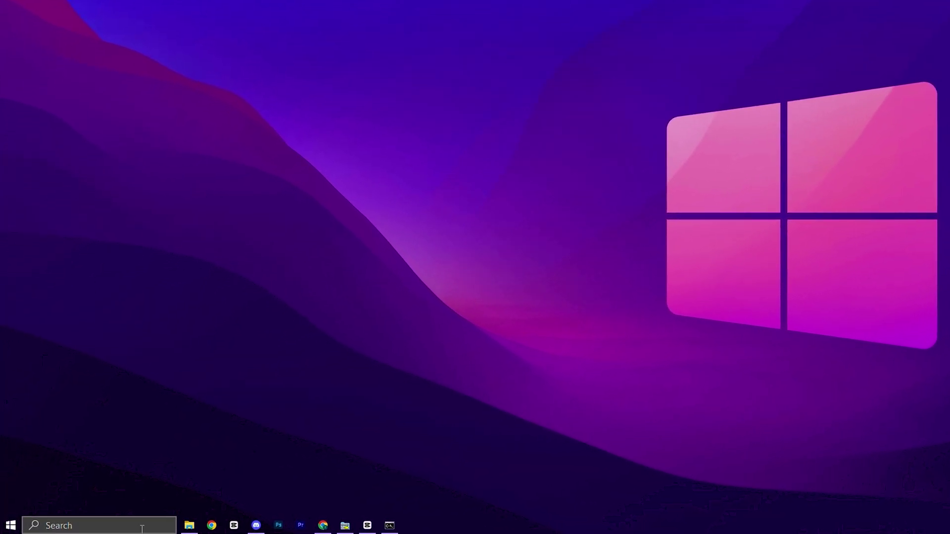
- Search 'view network connections' and open the Network Connections window
{"action": "left_click", "coordinate": [142, 528]}
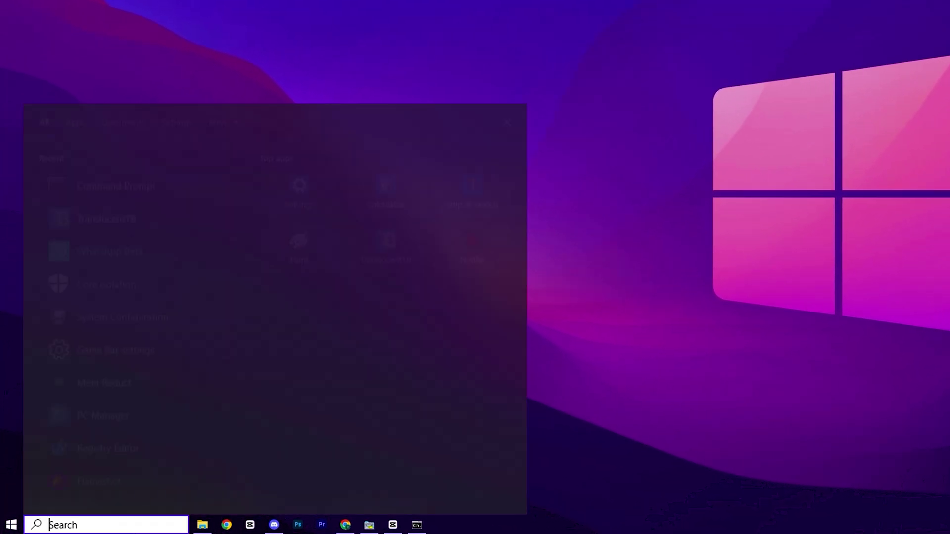
{"action": "type", "text": "view network connections"}
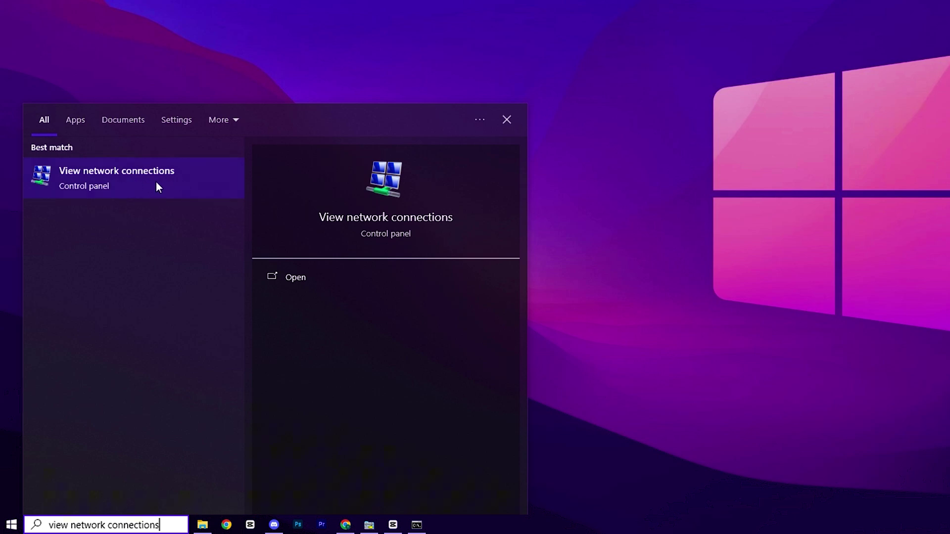
{"action": "left_click", "coordinate": [156, 182]}
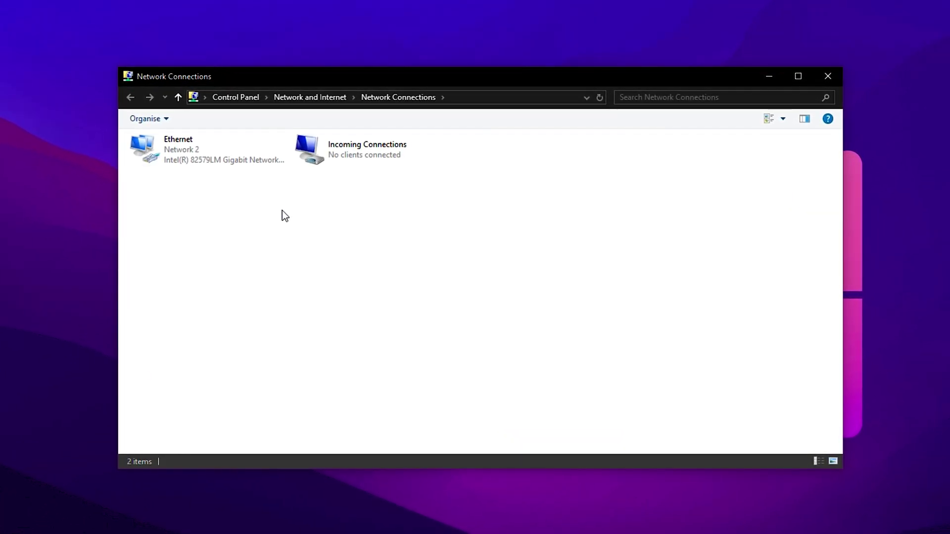
- Open the Ethernet adapter's Properties, centre the dialog and scroll its items list
{"action": "left_click", "coordinate": [188, 159]}
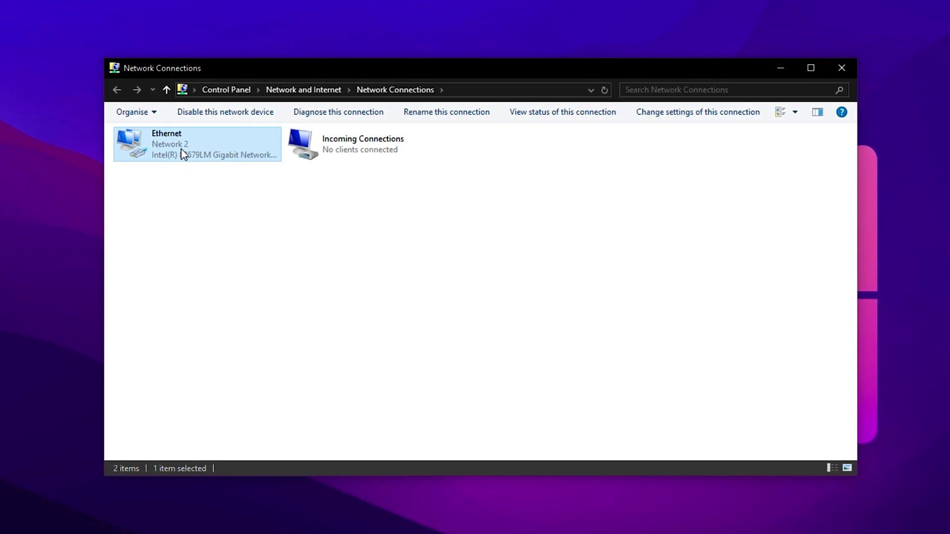
{"action": "right_click", "coordinate": [181, 149]}
{"action": "left_click", "coordinate": [219, 277]}
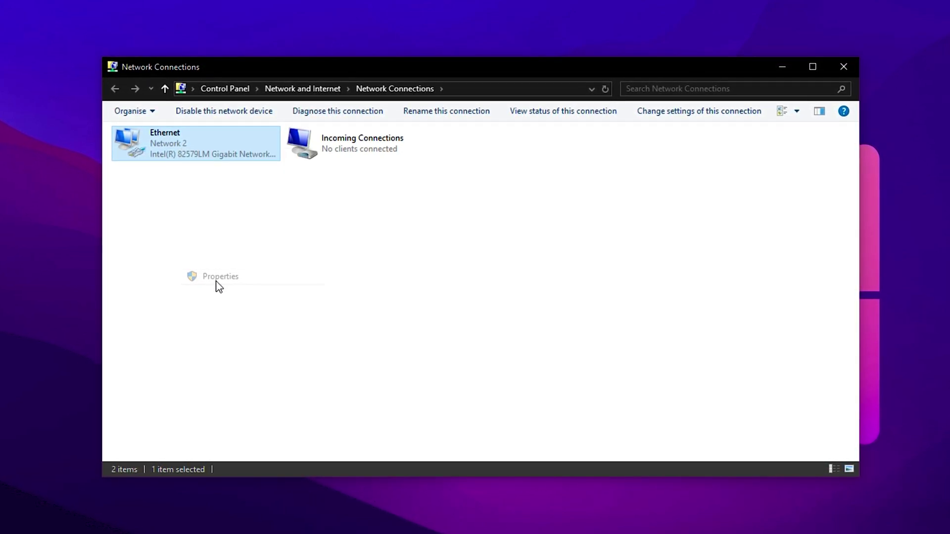
{"action": "left_click_drag", "start_coordinate": [220, 127], "coordinate": [452, 126]}
{"action": "scroll", "coordinate": [420, 257], "scroll_direction": "down", "scroll_amount": 2}
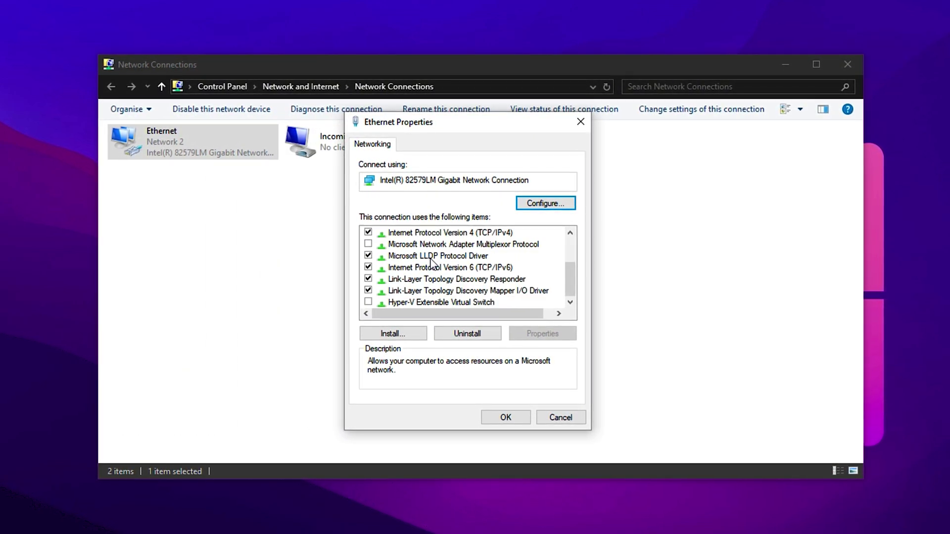
- Open Internet Protocol Version 4 properties and switch to manually specified DNS server addresses
{"action": "left_click", "coordinate": [460, 268]}
{"action": "scroll", "coordinate": [453, 273], "scroll_direction": "up", "scroll_amount": 1}
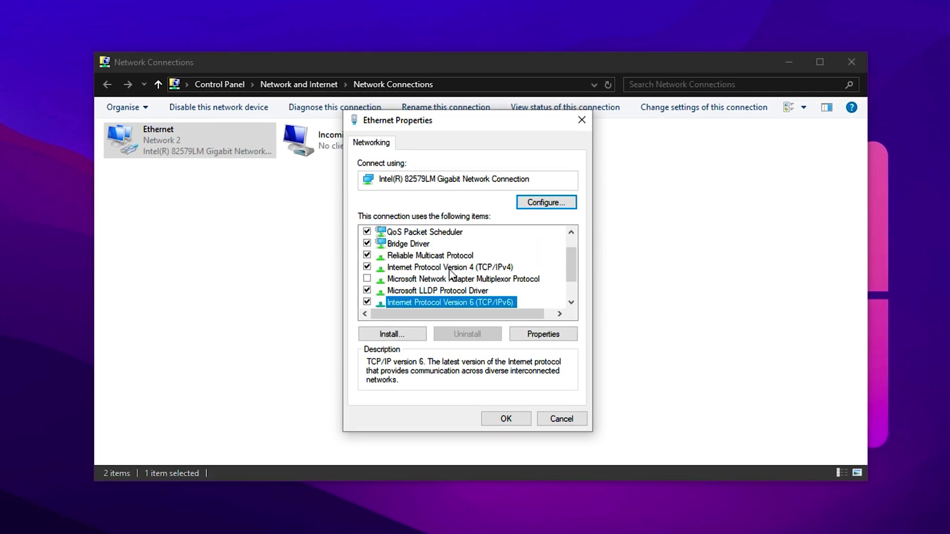
{"action": "left_click", "coordinate": [448, 268]}
{"action": "left_click", "coordinate": [449, 301]}
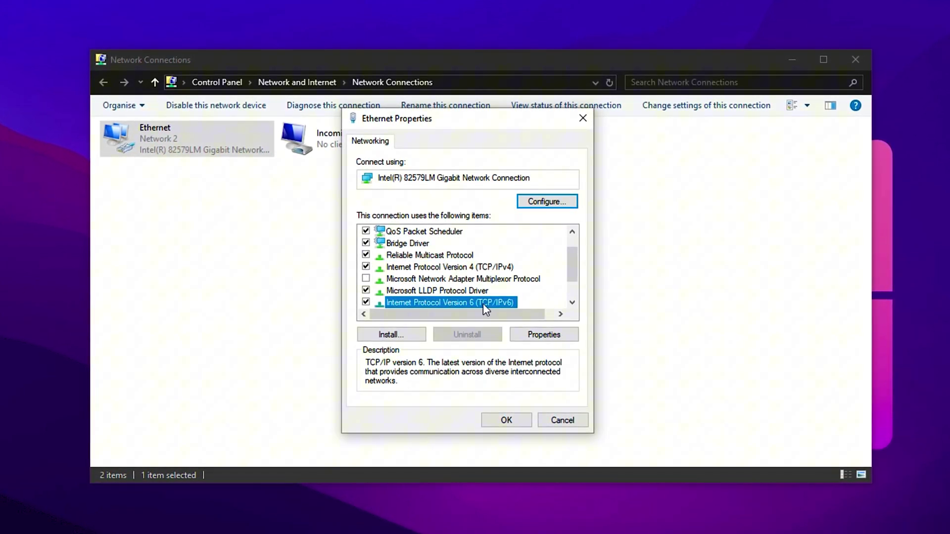
{"action": "left_click", "coordinate": [485, 267]}
{"action": "left_click", "coordinate": [542, 336]}
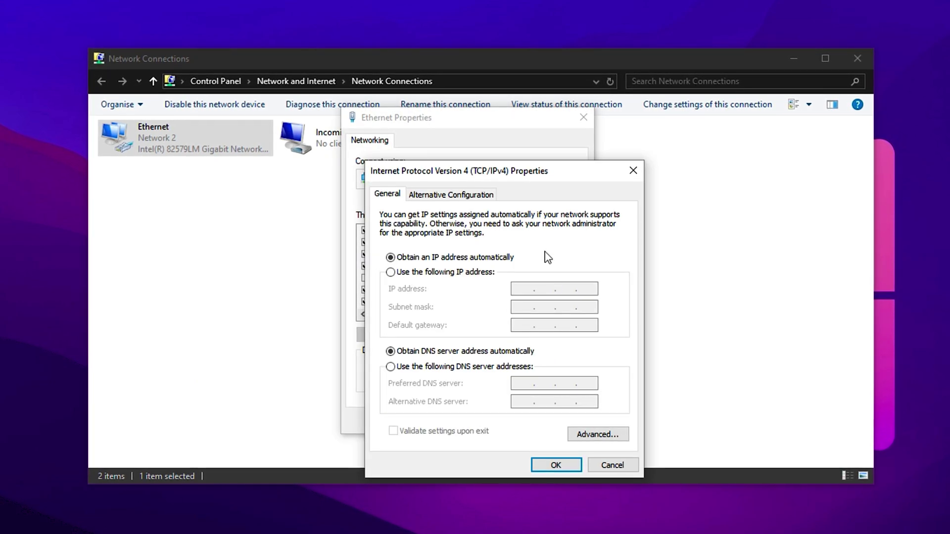
{"action": "left_click_drag", "start_coordinate": [555, 177], "coordinate": [515, 132]}
{"action": "left_click", "coordinate": [431, 324]}
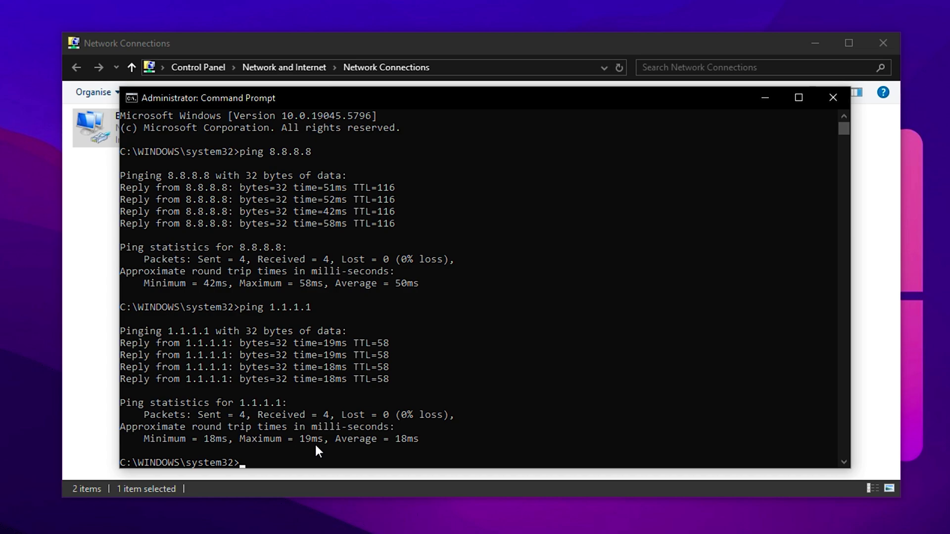
- Enter 1.1.1.1 as preferred and 8.8.8.8 as alternate DNS server
{"action": "left_click", "coordinate": [766, 98]}
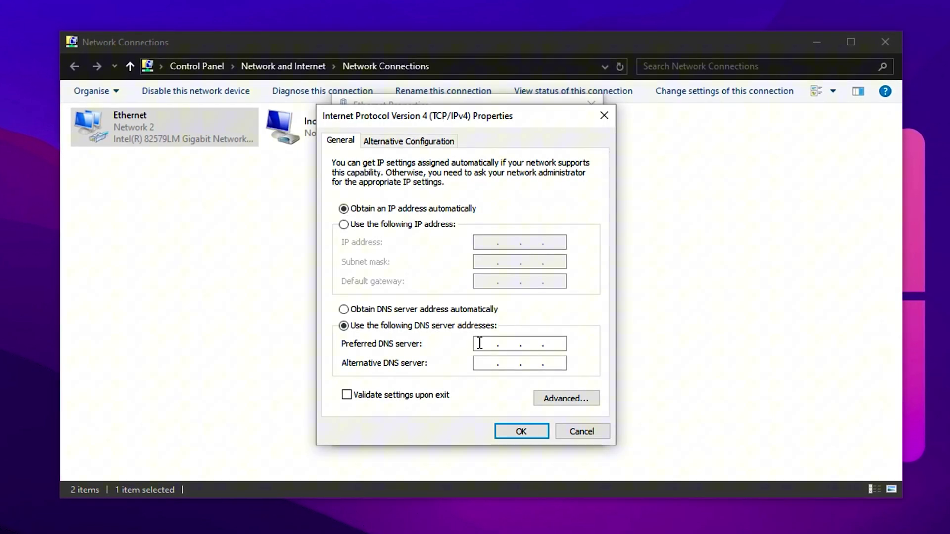
{"action": "type", "text": "1."}
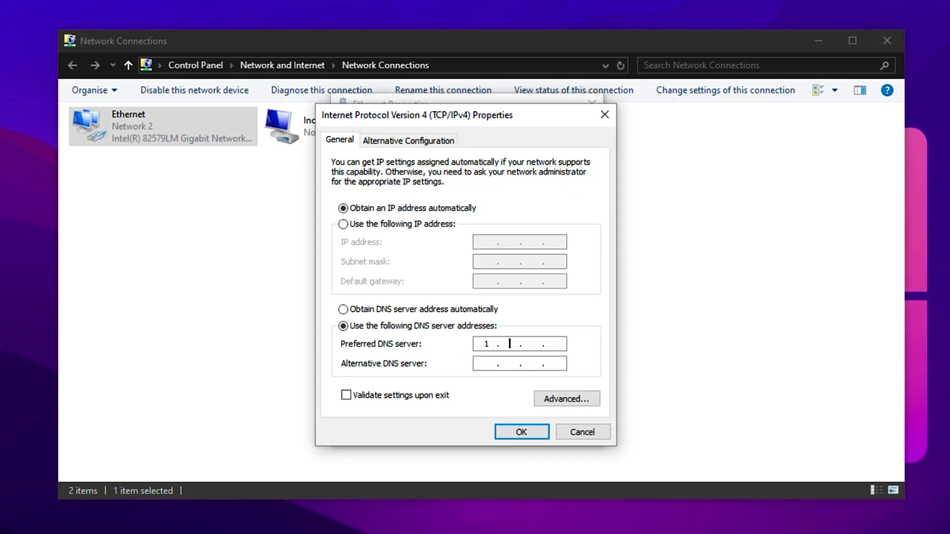
{"action": "type", "text": "1.1."}
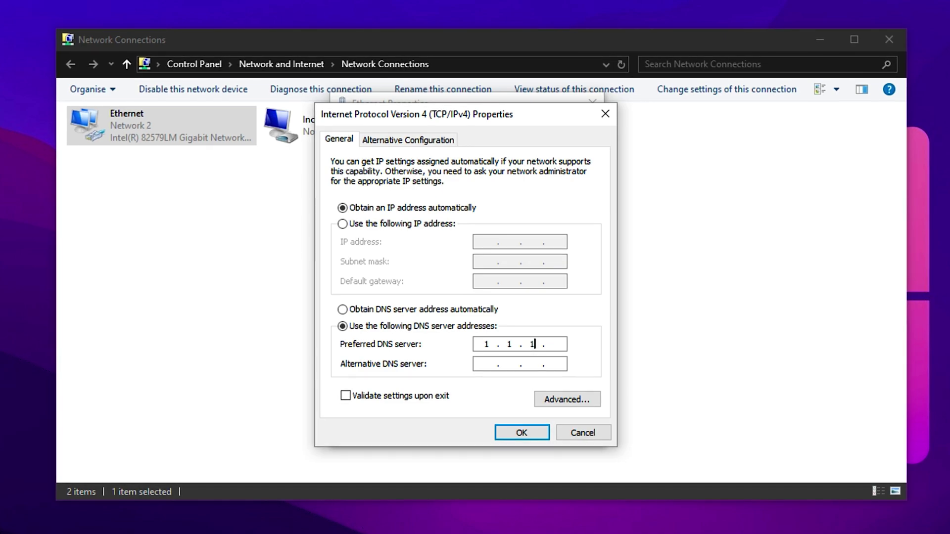
{"action": "type", "text": "1"}
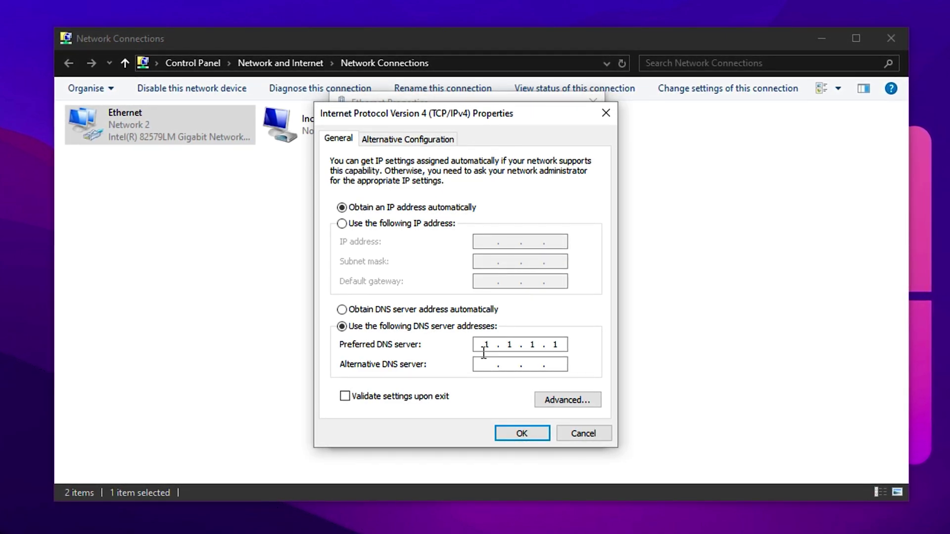
{"action": "left_click", "coordinate": [485, 365]}
{"action": "type", "text": "8.8."}
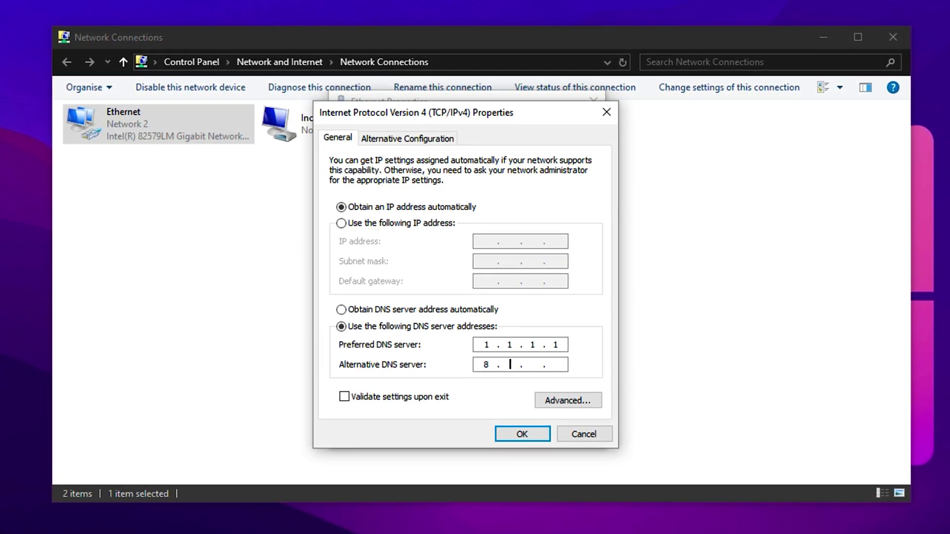
{"action": "type", "text": "8.8"}
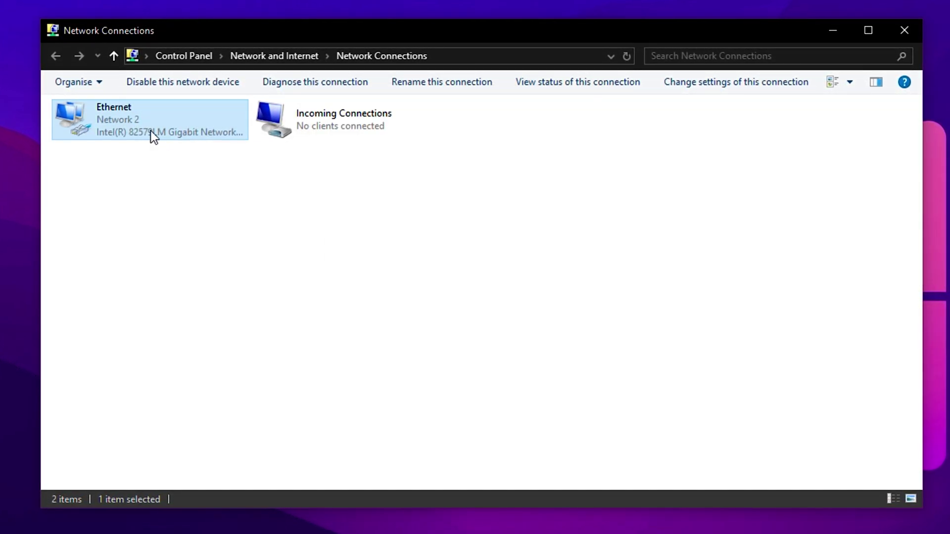
- Open the Ethernet adapter's device configuration from its Properties, accepting the pending changes
{"action": "right_click", "coordinate": [150, 131]}
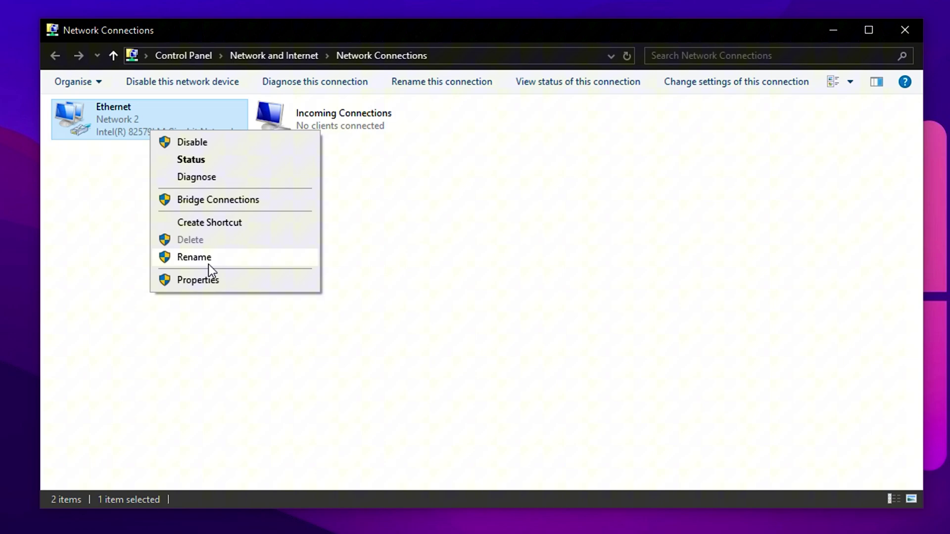
{"action": "left_click", "coordinate": [207, 280]}
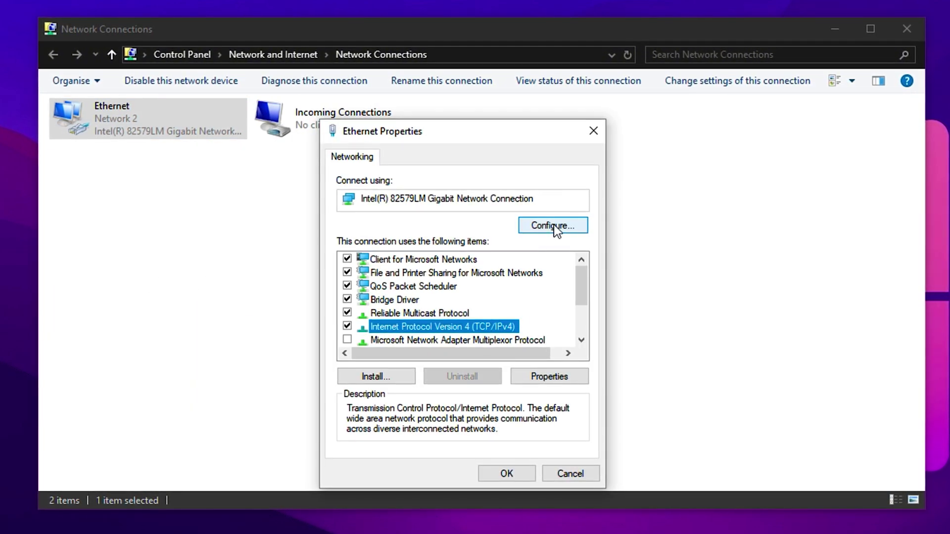
{"action": "left_click", "coordinate": [554, 224]}
{"action": "left_click", "coordinate": [510, 351]}
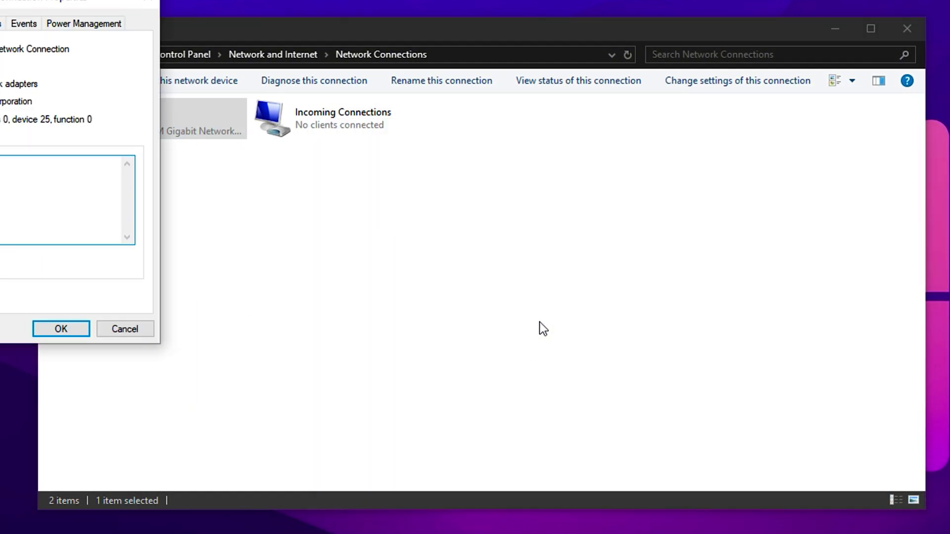
- Centre the adapter properties window and bring up its Power Management settings
{"action": "left_click_drag", "start_coordinate": [12, 4], "coordinate": [448, 71]}
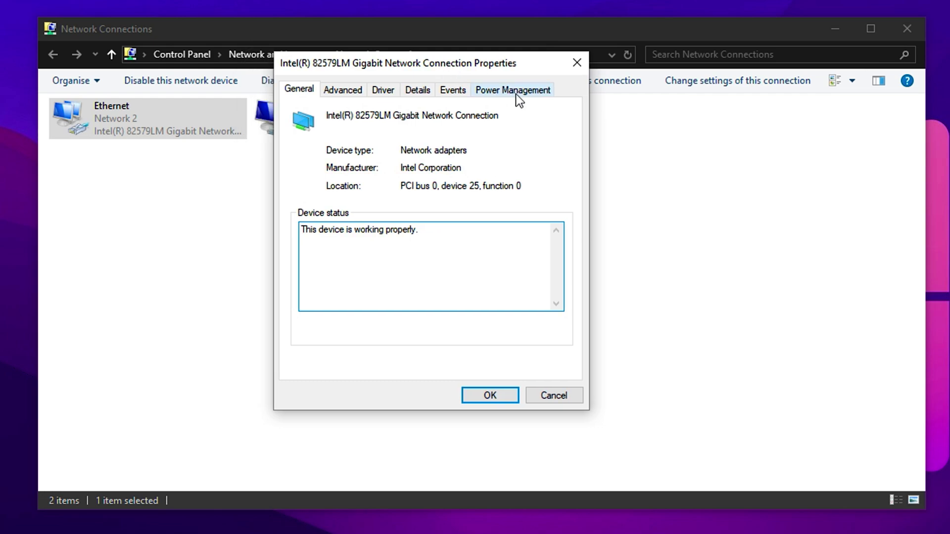
{"action": "left_click", "coordinate": [520, 93]}
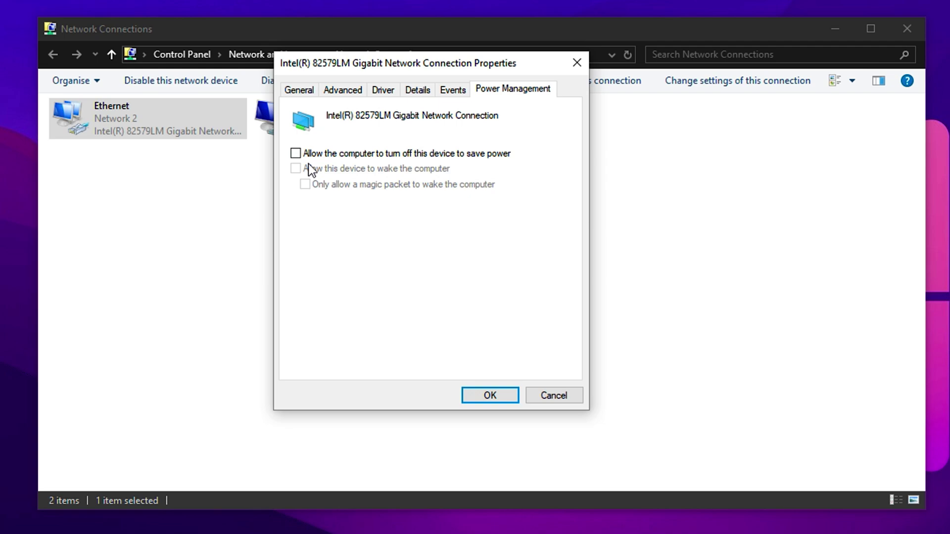
- Disable ARP Offload and Flow Control, leaving Gigabit Master Slave Mode on Auto Detect
{"action": "left_click", "coordinate": [343, 91]}
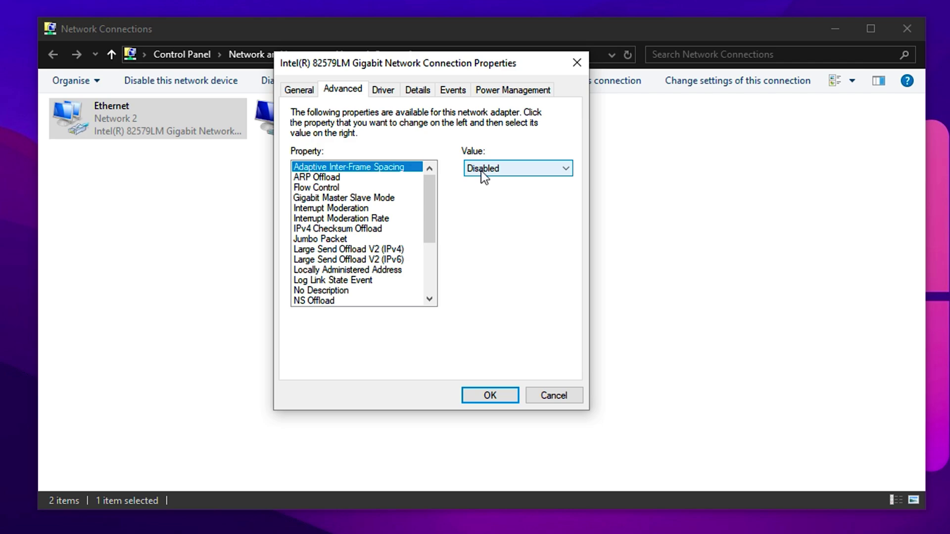
{"action": "left_click", "coordinate": [361, 179]}
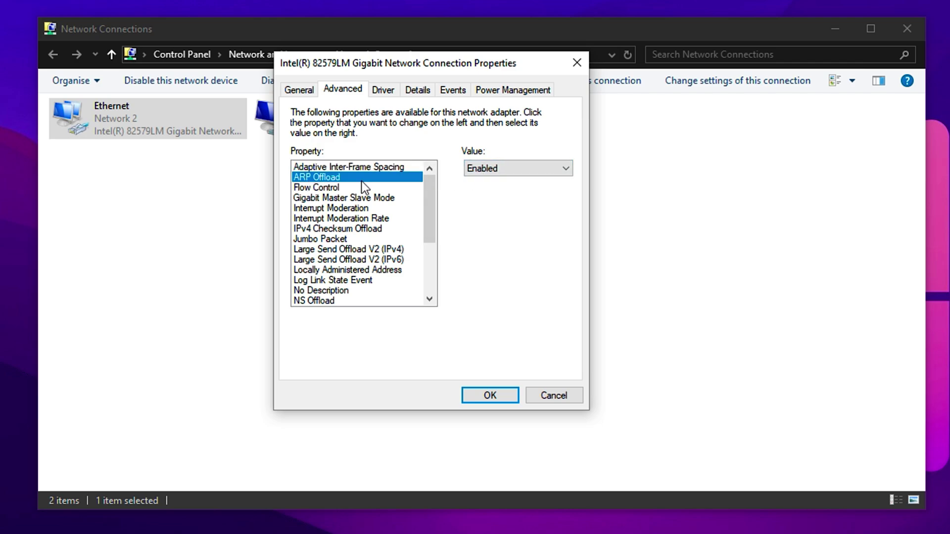
{"action": "left_click", "coordinate": [485, 169]}
{"action": "left_click", "coordinate": [488, 181]}
{"action": "left_click", "coordinate": [302, 188]}
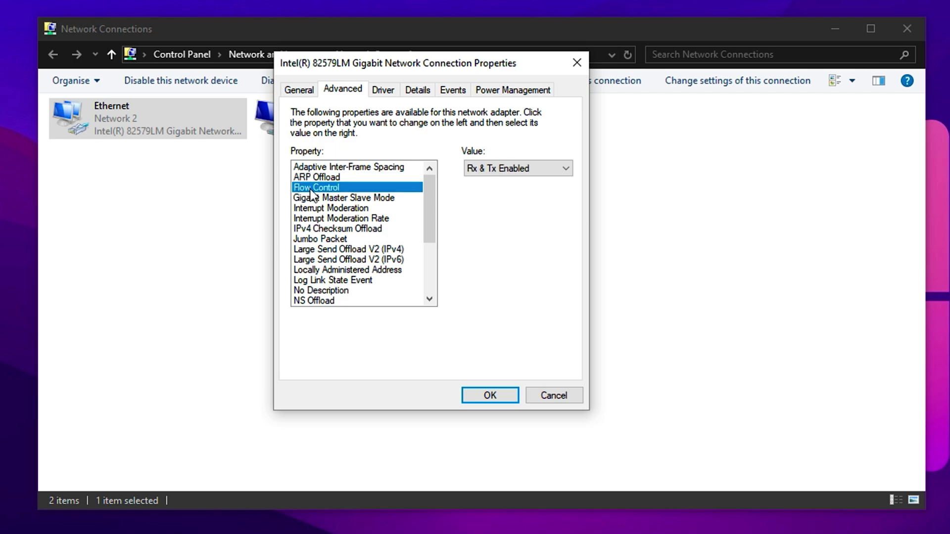
{"action": "left_click", "coordinate": [512, 169]}
{"action": "left_click", "coordinate": [490, 183]}
{"action": "left_click", "coordinate": [325, 198]}
{"action": "left_click", "coordinate": [512, 169]}
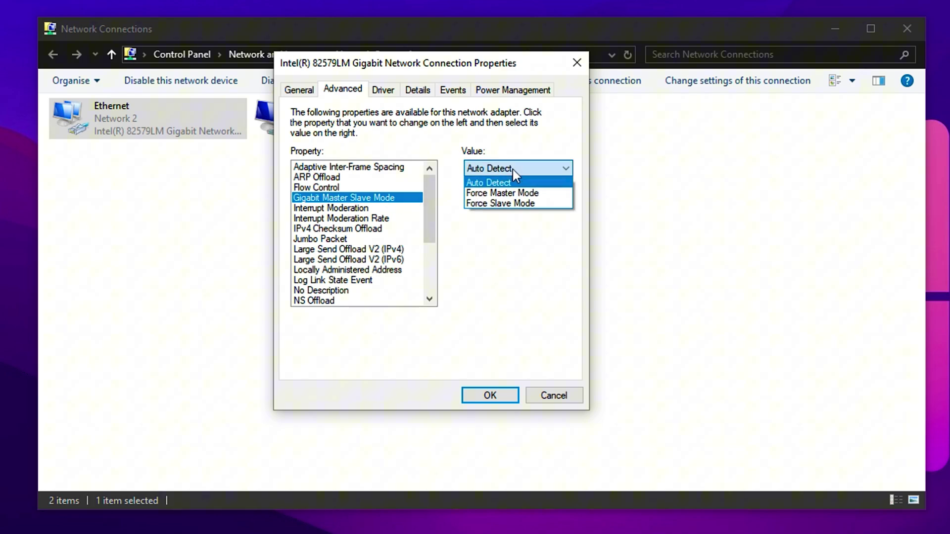
{"action": "left_click", "coordinate": [512, 169]}
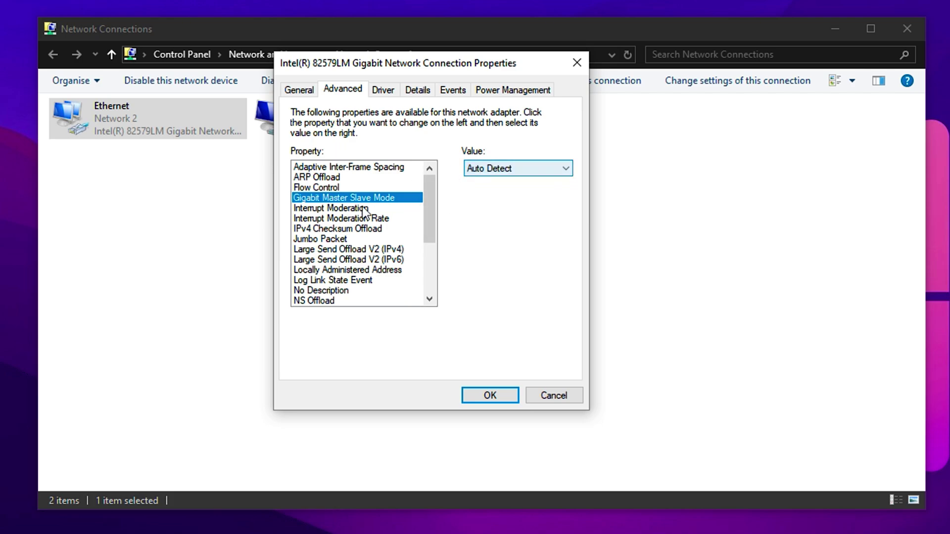
- Disable Interrupt Moderation and IPv4 Checksum Offload, and set Interrupt Moderation Rate to Off
{"action": "left_click", "coordinate": [337, 210]}
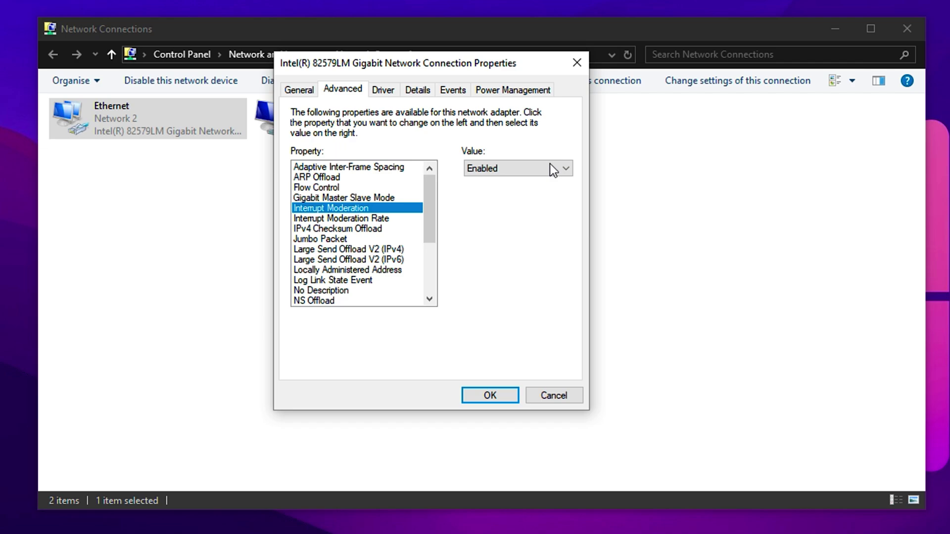
{"action": "left_click", "coordinate": [512, 168]}
{"action": "left_click", "coordinate": [482, 181]}
{"action": "left_click", "coordinate": [363, 219]}
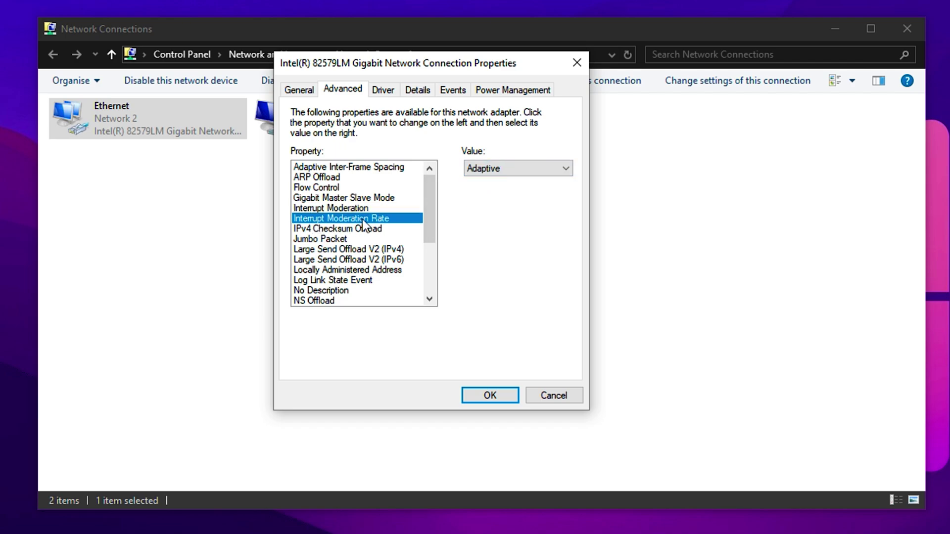
{"action": "left_click", "coordinate": [496, 169]}
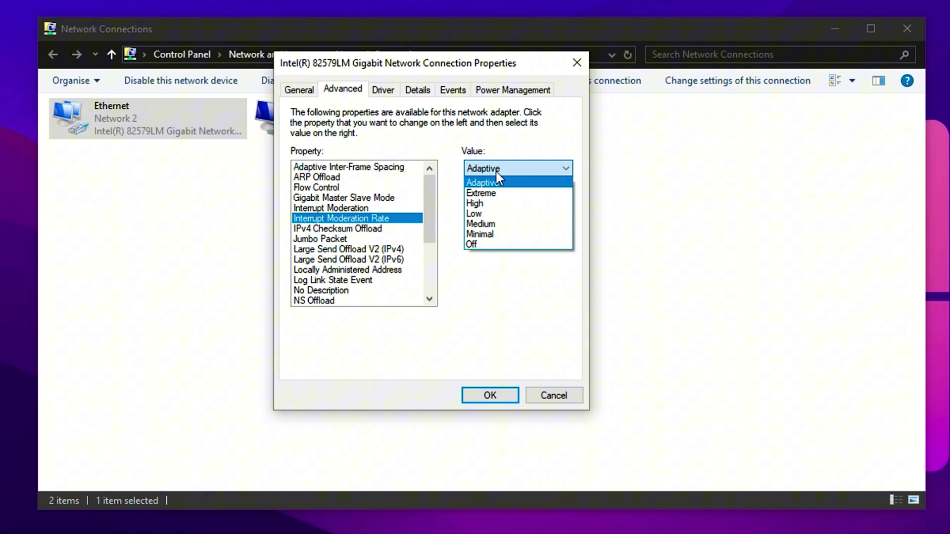
{"action": "left_click", "coordinate": [474, 244]}
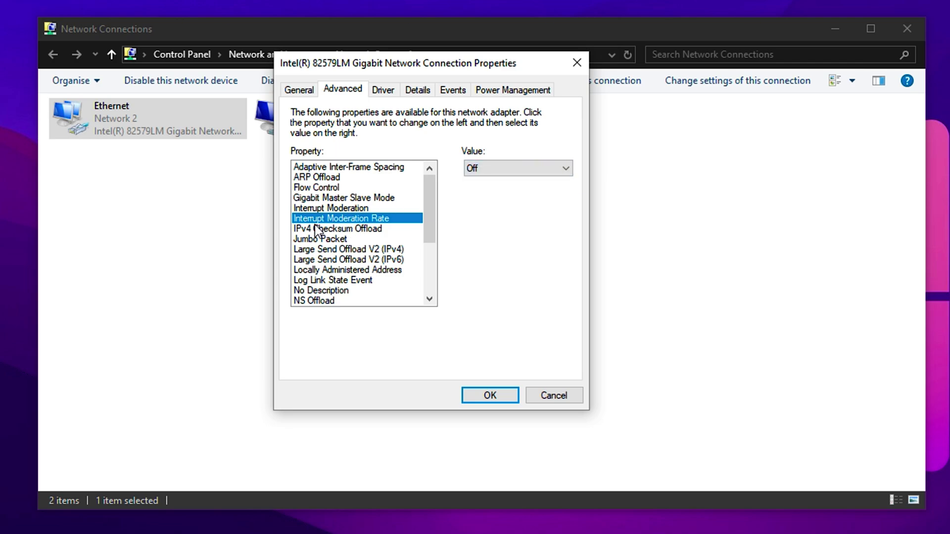
{"action": "left_click", "coordinate": [340, 229]}
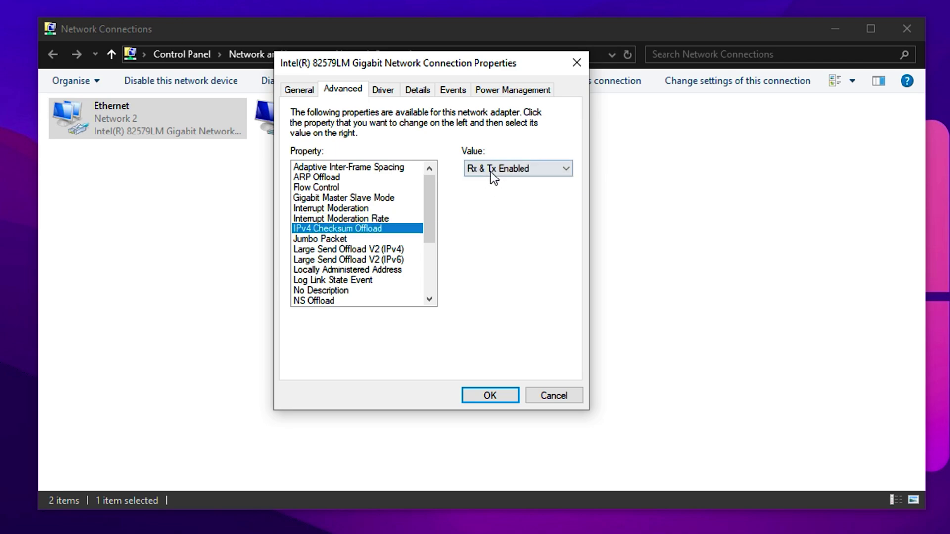
{"action": "left_click", "coordinate": [490, 169]}
{"action": "left_click", "coordinate": [483, 180]}
- Disable Large Send Offload V2 for both IPv4 and IPv6
{"action": "left_click", "coordinate": [340, 240]}
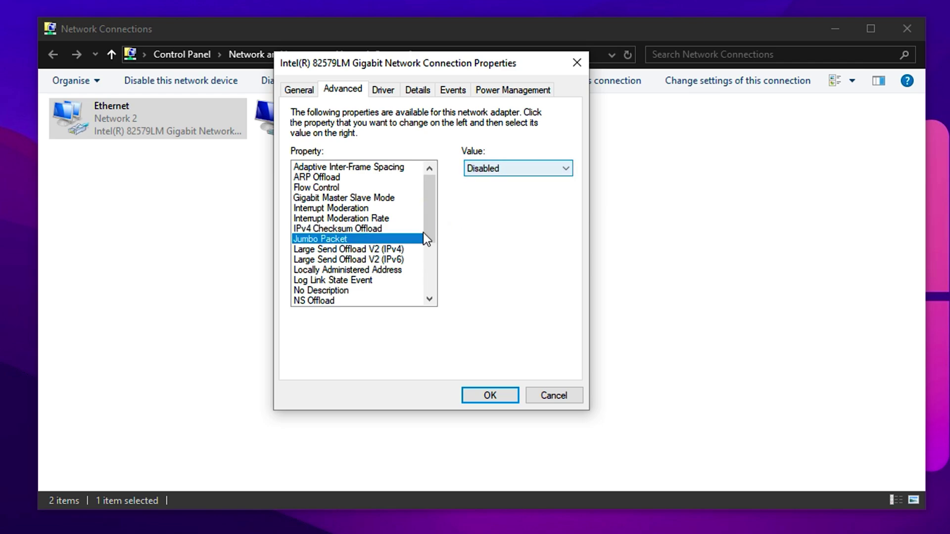
{"action": "left_click", "coordinate": [367, 249]}
{"action": "left_click", "coordinate": [539, 173]}
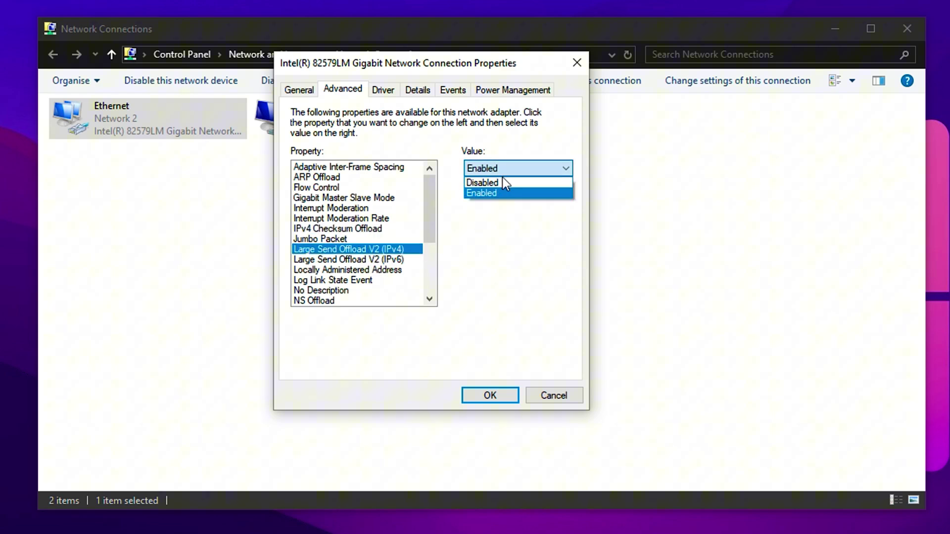
{"action": "left_click", "coordinate": [487, 180]}
{"action": "left_click", "coordinate": [391, 260]}
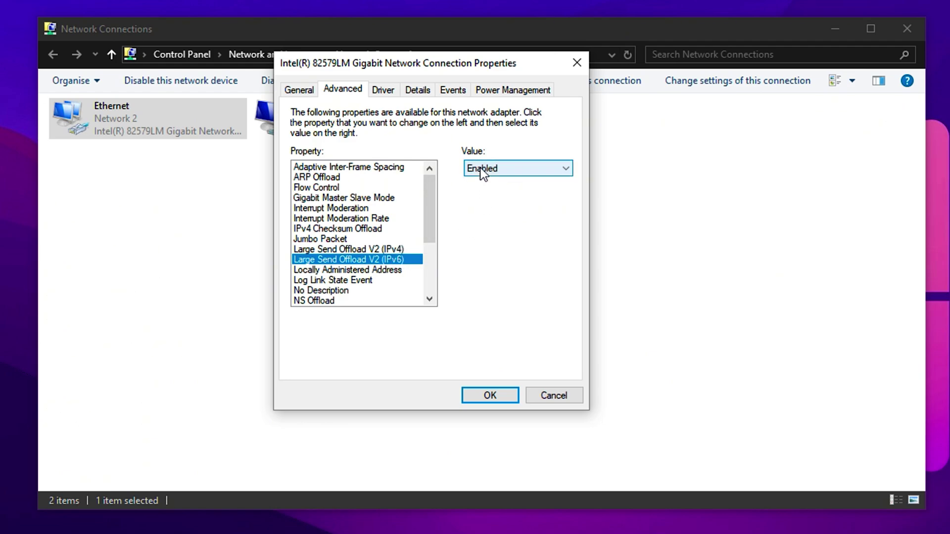
{"action": "left_click", "coordinate": [483, 169]}
{"action": "left_click", "coordinate": [485, 190]}
{"action": "left_click", "coordinate": [330, 240]}
{"action": "left_click", "coordinate": [331, 259]}
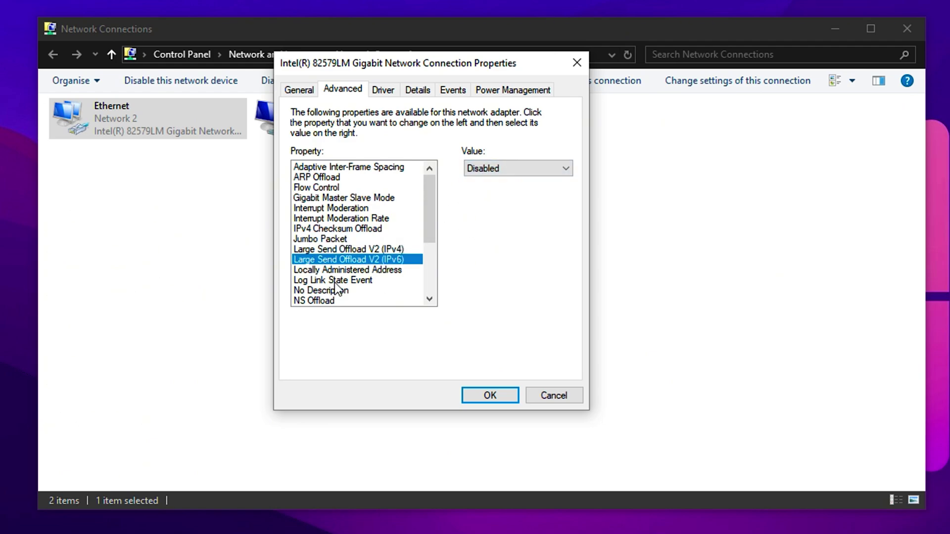
- Scroll down the property list and view the Speed & Duplex options
{"action": "scroll", "coordinate": [331, 287], "scroll_direction": "down", "scroll_amount": 1}
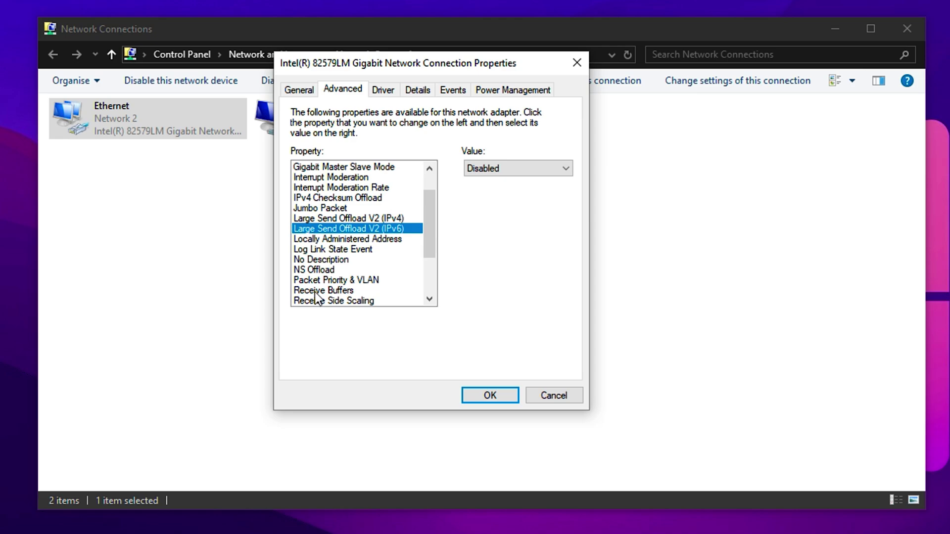
{"action": "left_click", "coordinate": [315, 291]}
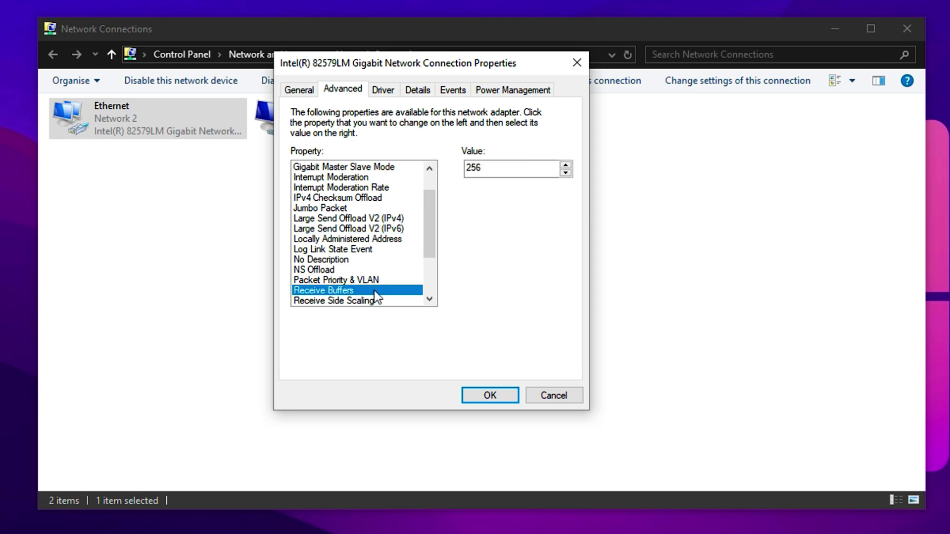
{"action": "left_click", "coordinate": [348, 281]}
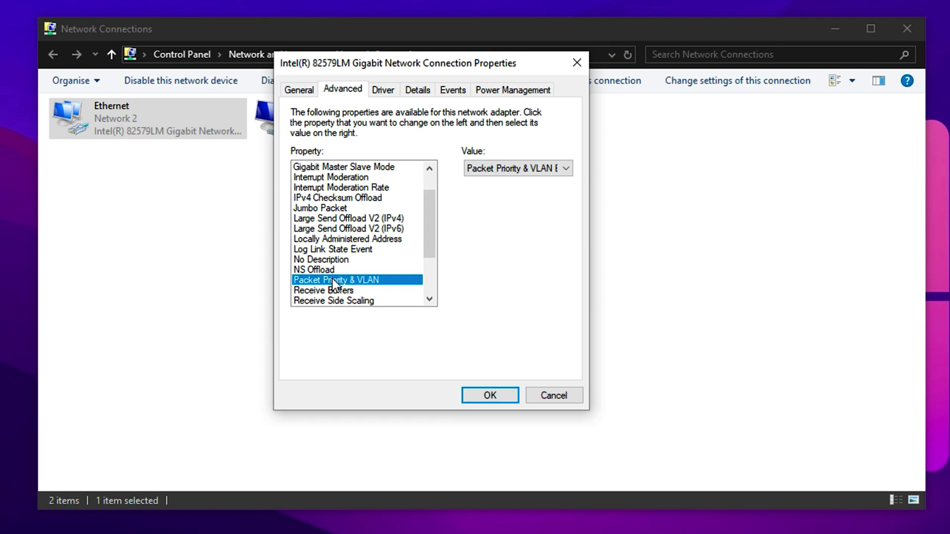
{"action": "scroll", "coordinate": [333, 280], "scroll_direction": "down", "scroll_amount": 2}
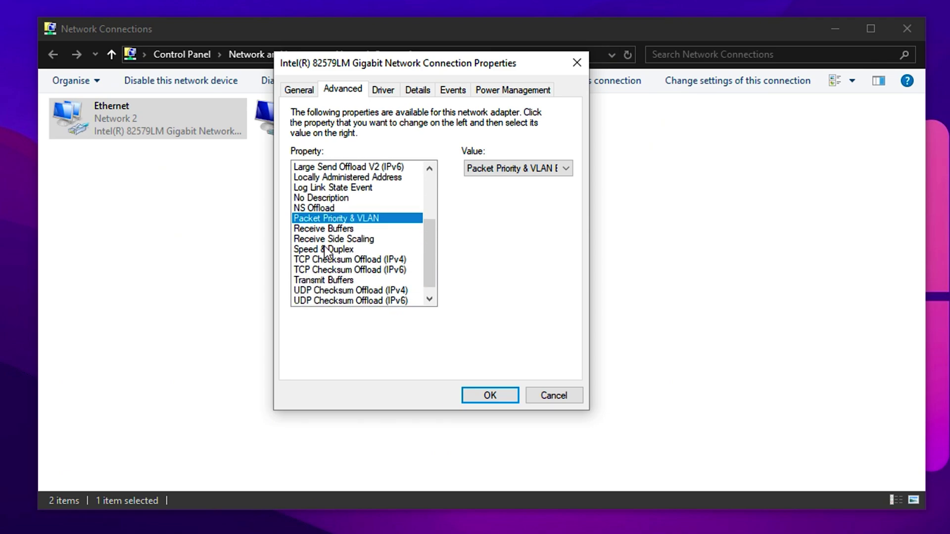
{"action": "left_click", "coordinate": [326, 250]}
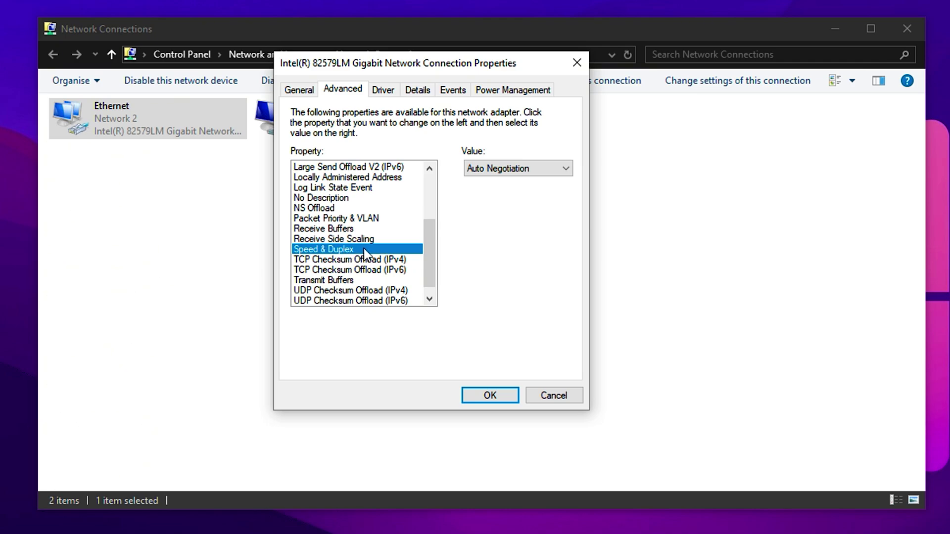
{"action": "left_click", "coordinate": [527, 170]}
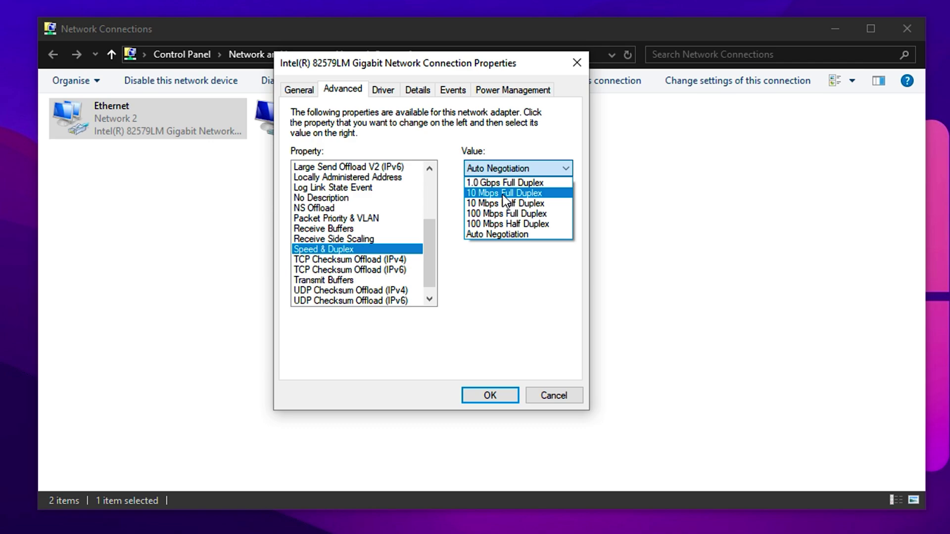
- Set UDP Checksum Offload (IPv4) and UDP Checksum Offload (IPv6) to Disabled
{"action": "left_click", "coordinate": [346, 259]}
{"action": "left_click", "coordinate": [331, 271]}
{"action": "left_click", "coordinate": [396, 290]}
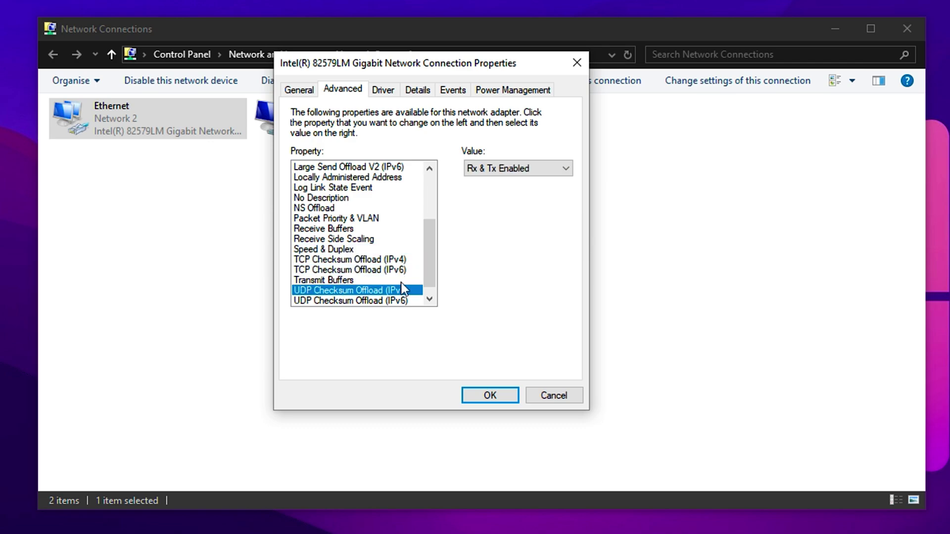
{"action": "left_click", "coordinate": [487, 168]}
{"action": "left_click", "coordinate": [490, 182]}
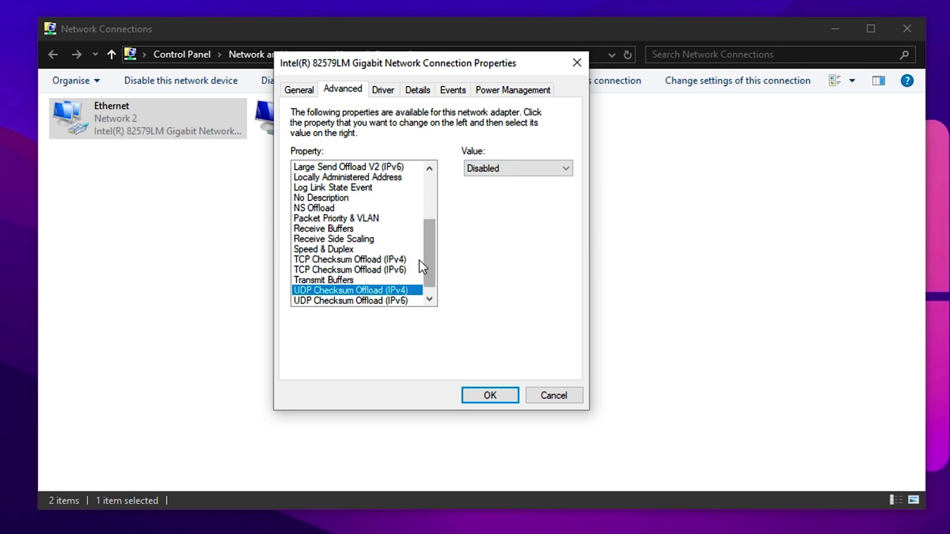
{"action": "left_click", "coordinate": [386, 300]}
{"action": "left_click", "coordinate": [495, 170]}
{"action": "left_click", "coordinate": [493, 183]}
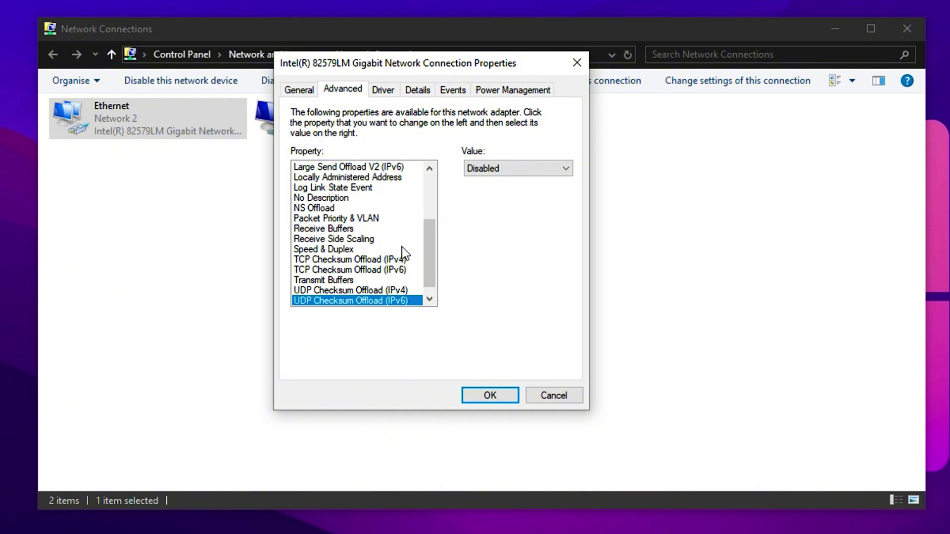
- Scroll down and back up through the adapter's advanced property list
{"action": "scroll", "coordinate": [402, 247], "scroll_direction": "down", "scroll_amount": 1}
{"action": "scroll", "coordinate": [401, 244], "scroll_direction": "up", "scroll_amount": 2}
{"action": "scroll", "coordinate": [402, 244], "scroll_direction": "up", "scroll_amount": 3}
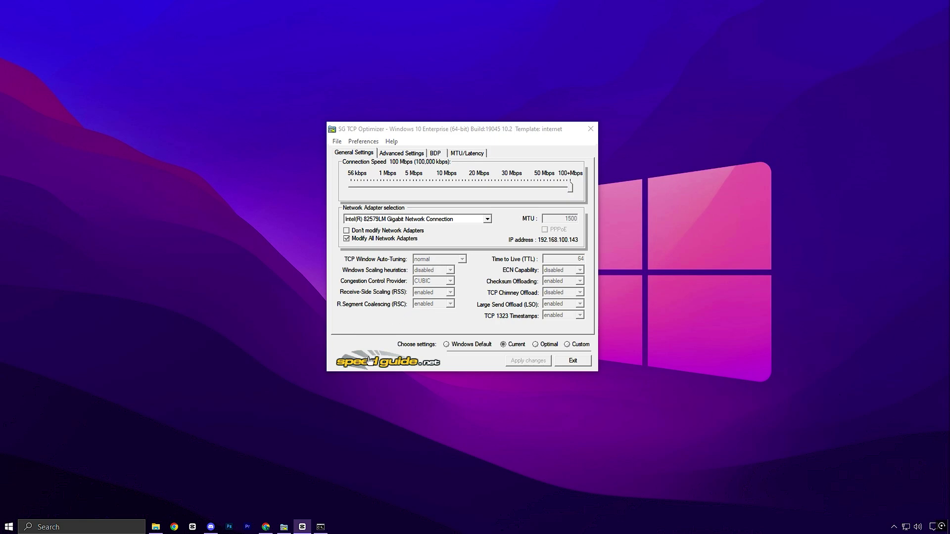
{"action": "left_click", "coordinate": [267, 525]}
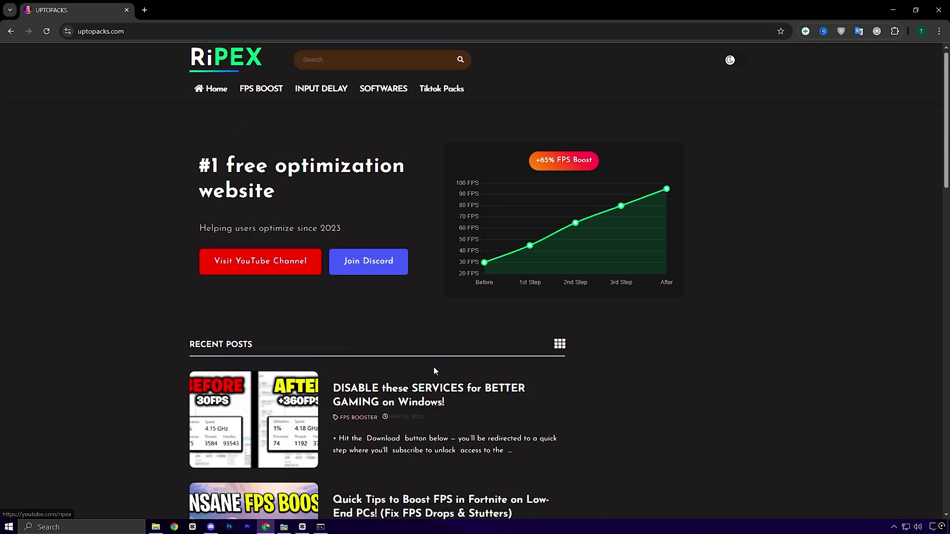
{"action": "scroll", "coordinate": [548, 242], "scroll_direction": "down", "scroll_amount": 3}
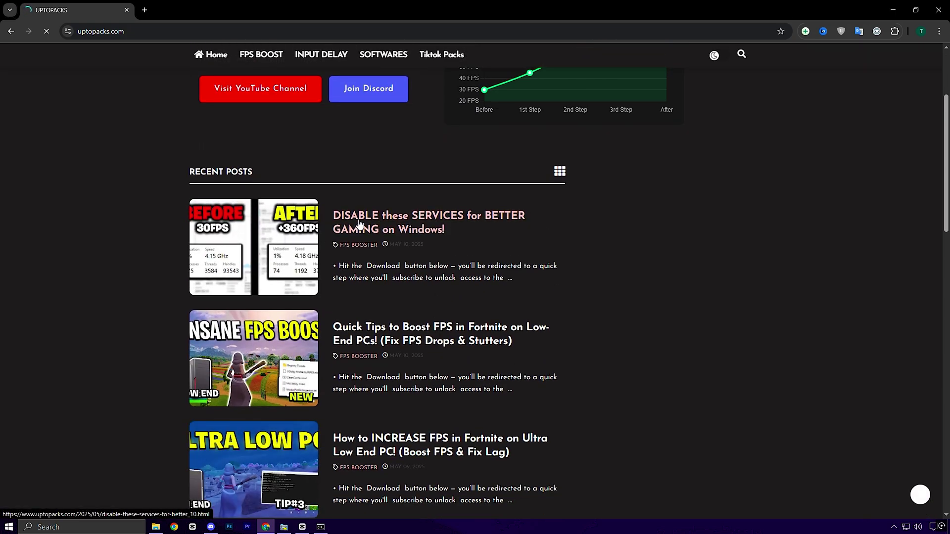
{"action": "scroll", "coordinate": [402, 285], "scroll_direction": "down", "scroll_amount": 3}
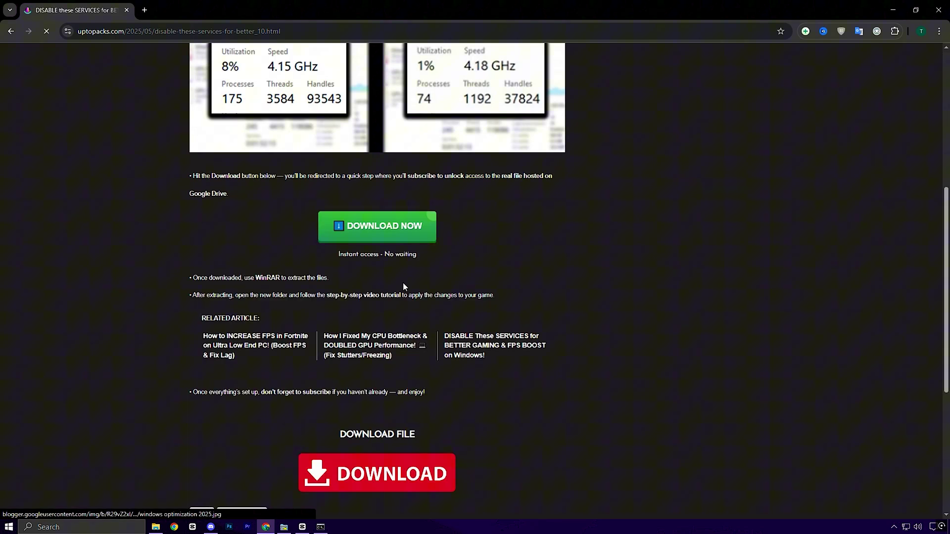
{"action": "scroll", "coordinate": [403, 286], "scroll_direction": "down", "scroll_amount": 3}
{"action": "scroll", "coordinate": [490, 291], "scroll_direction": "up", "scroll_amount": 3}
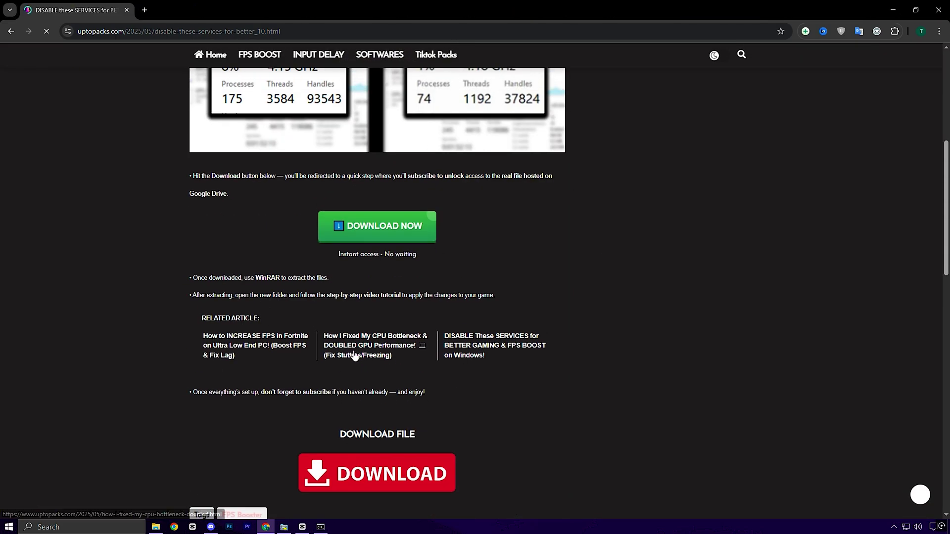
{"action": "left_click", "coordinate": [938, 10]}
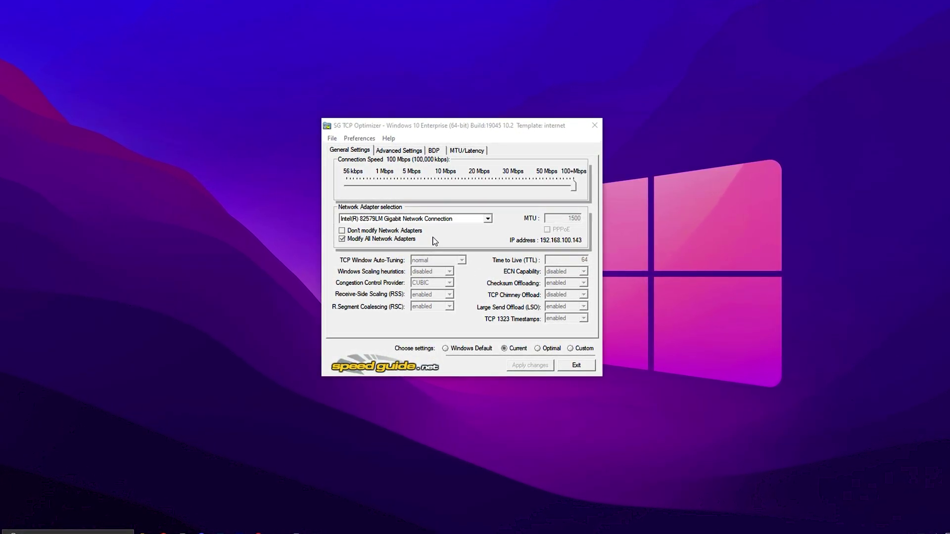
- Keep the Intel gigabit adapter, set connection speed to 100+ Mbps, and choose Custom settings
{"action": "left_click", "coordinate": [447, 219]}
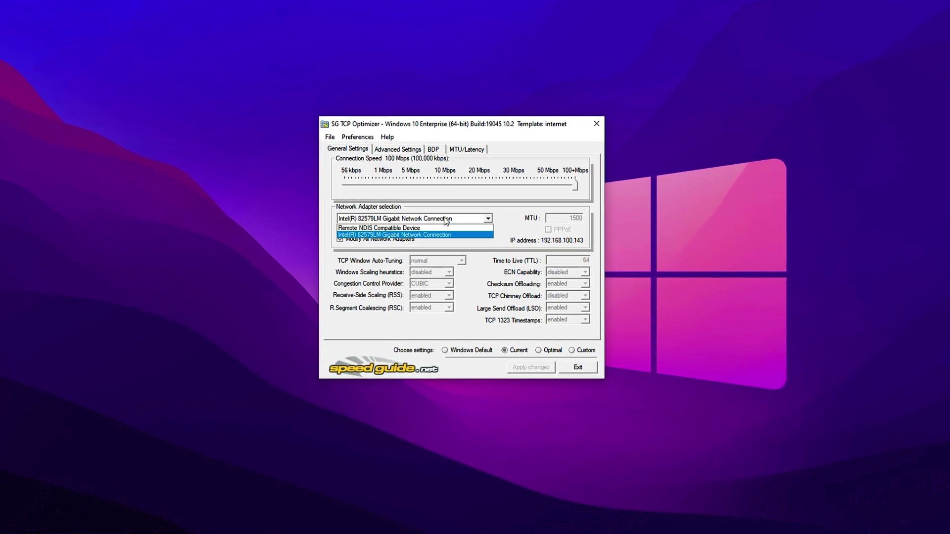
{"action": "left_click", "coordinate": [383, 235]}
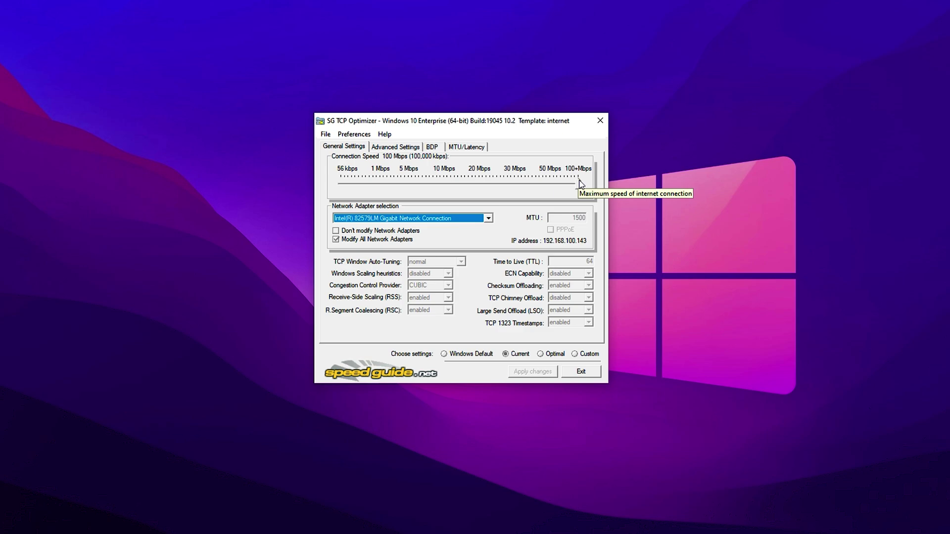
{"action": "left_click_drag", "start_coordinate": [578, 187], "coordinate": [506, 186]}
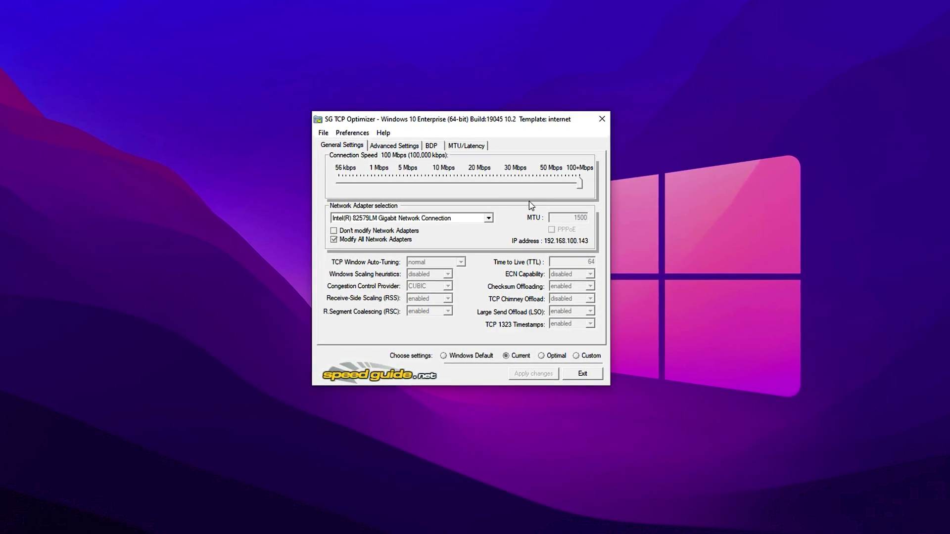
{"action": "left_click", "coordinate": [544, 190]}
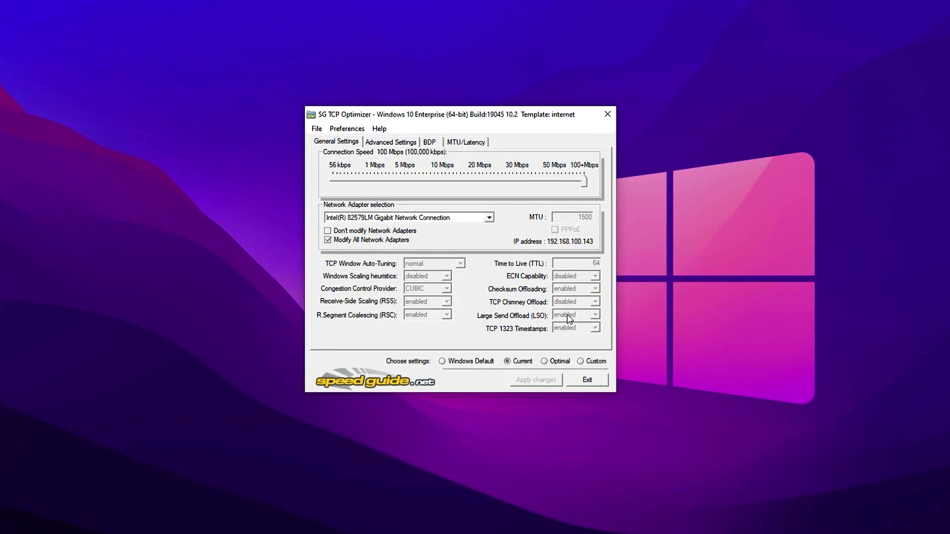
{"action": "left_click", "coordinate": [581, 361]}
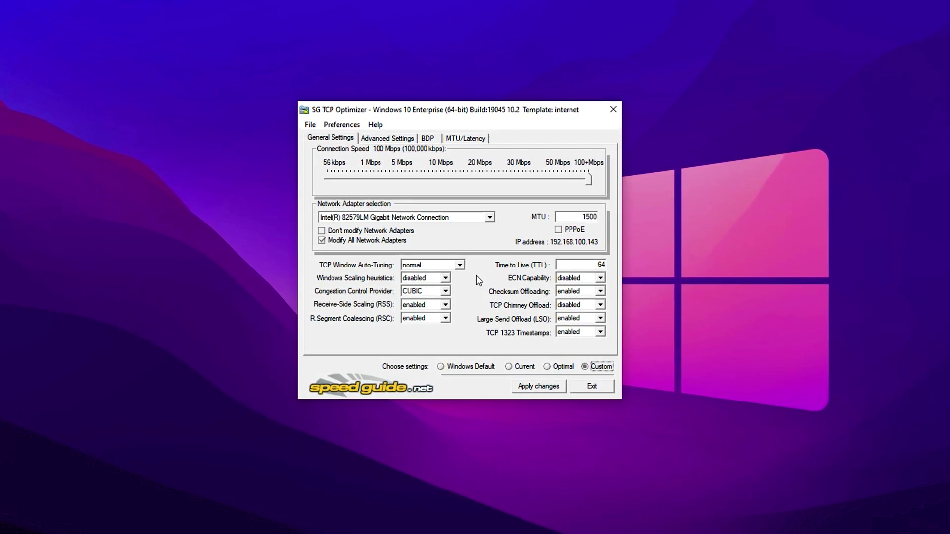
- Disable TCP Window Auto-Tuning and scaling heuristics, and set congestion control provider to ctcp
{"action": "left_click", "coordinate": [431, 267]}
{"action": "left_click", "coordinate": [418, 272]}
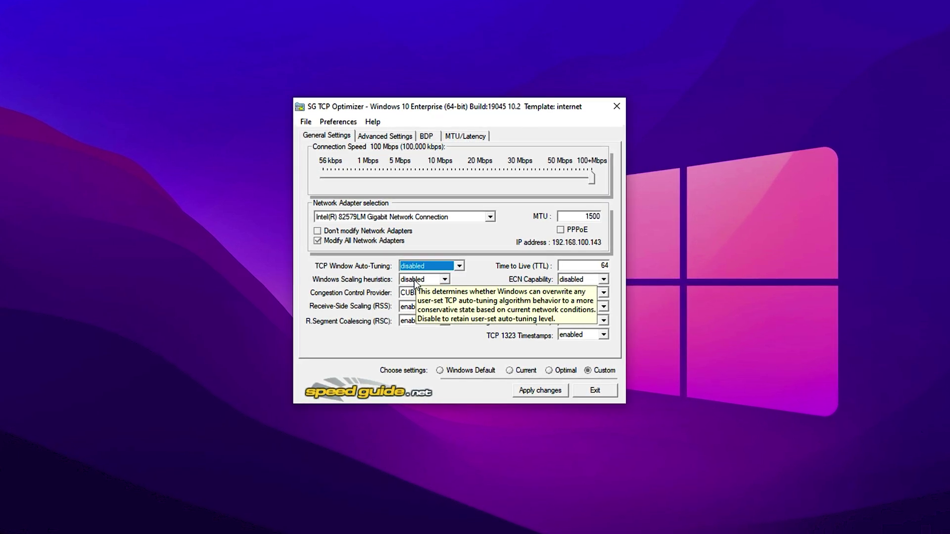
{"action": "left_click", "coordinate": [413, 280]}
{"action": "left_click", "coordinate": [417, 281]}
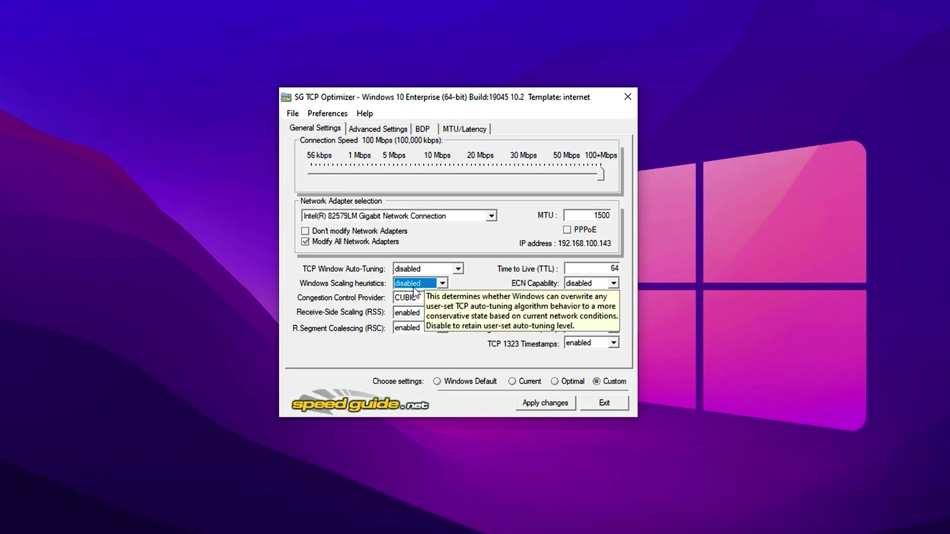
{"action": "left_click", "coordinate": [414, 297]}
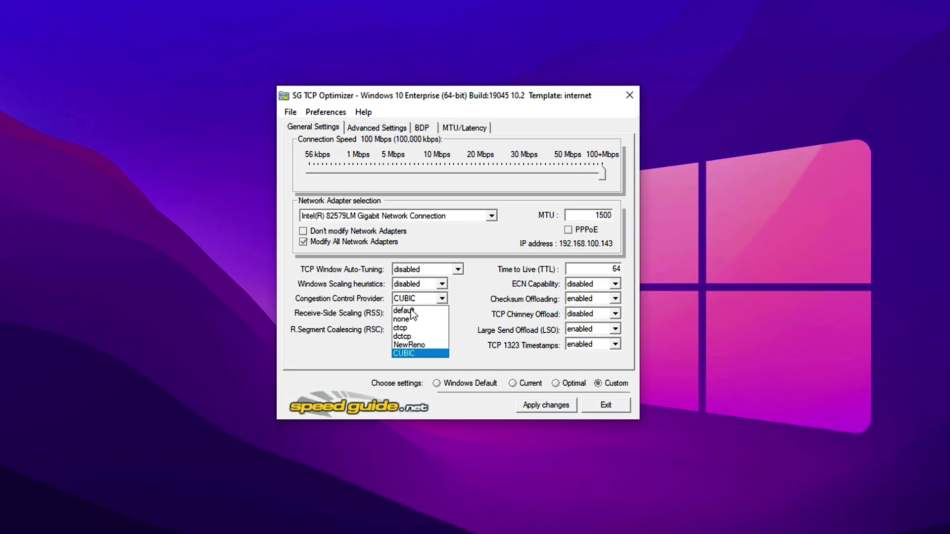
{"action": "left_click", "coordinate": [401, 328]}
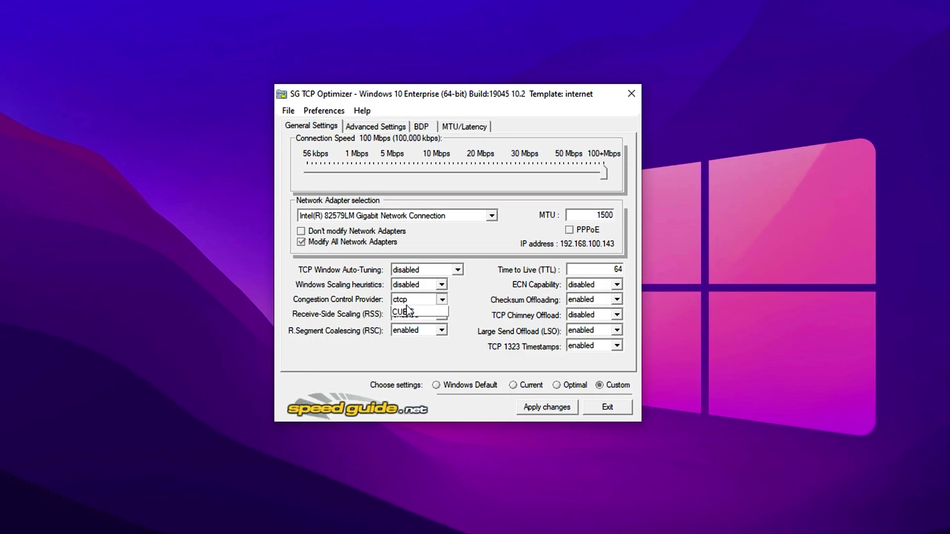
{"action": "left_click", "coordinate": [413, 300]}
{"action": "left_click", "coordinate": [407, 308]}
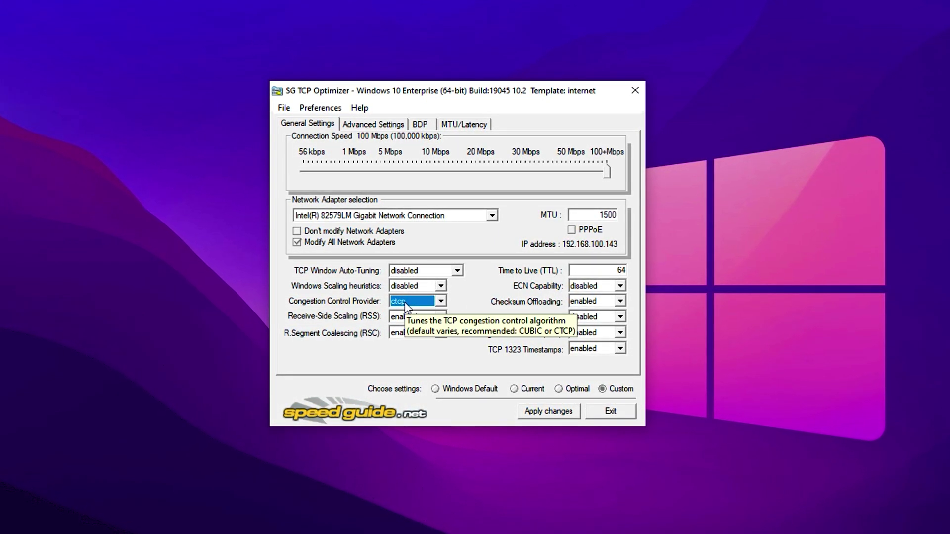
- Set Receive-Side Scaling and R.Segment Coalescing to disabled
{"action": "left_click", "coordinate": [404, 316]}
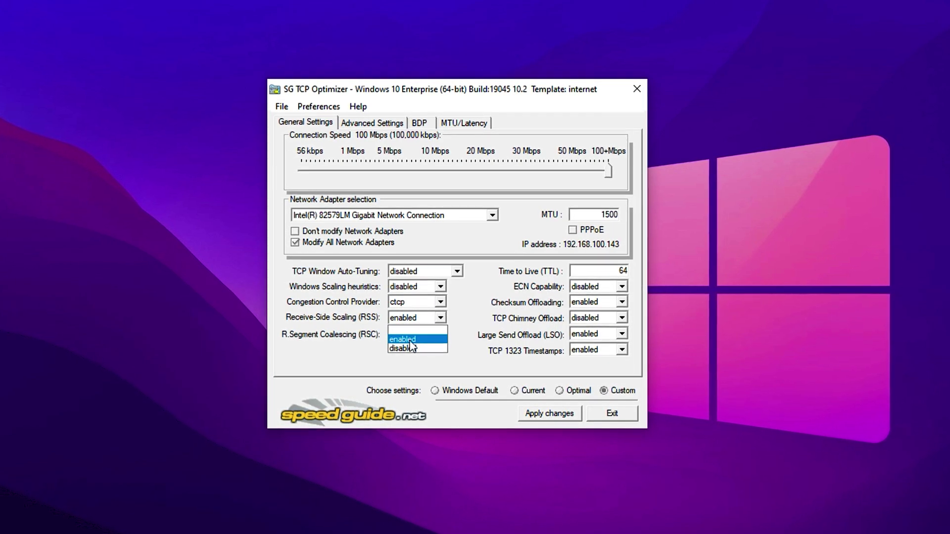
{"action": "left_click", "coordinate": [406, 347]}
{"action": "left_click", "coordinate": [407, 335]}
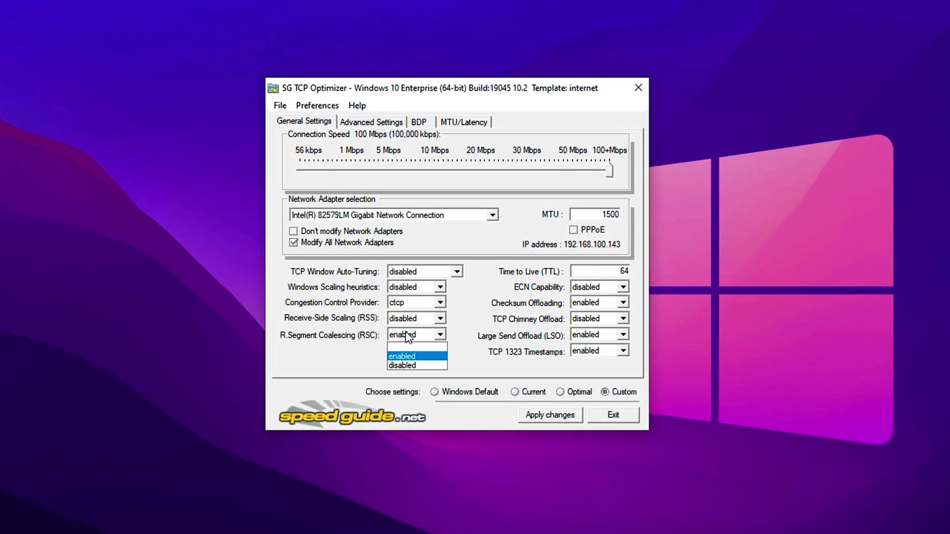
{"action": "left_click", "coordinate": [403, 365]}
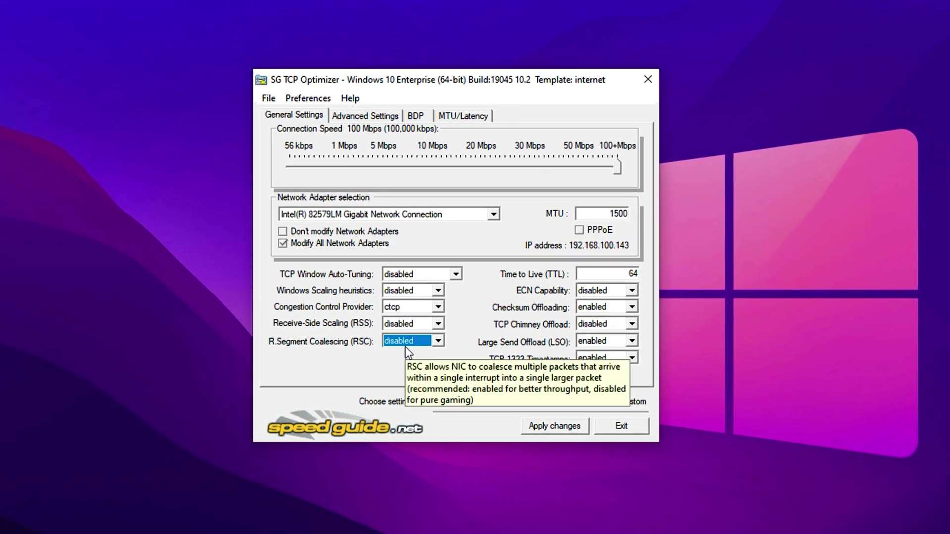
- Re-enter 64 as the Time to Live value
{"action": "double_click", "coordinate": [633, 275]}
{"action": "key", "text": "BackSpace"}
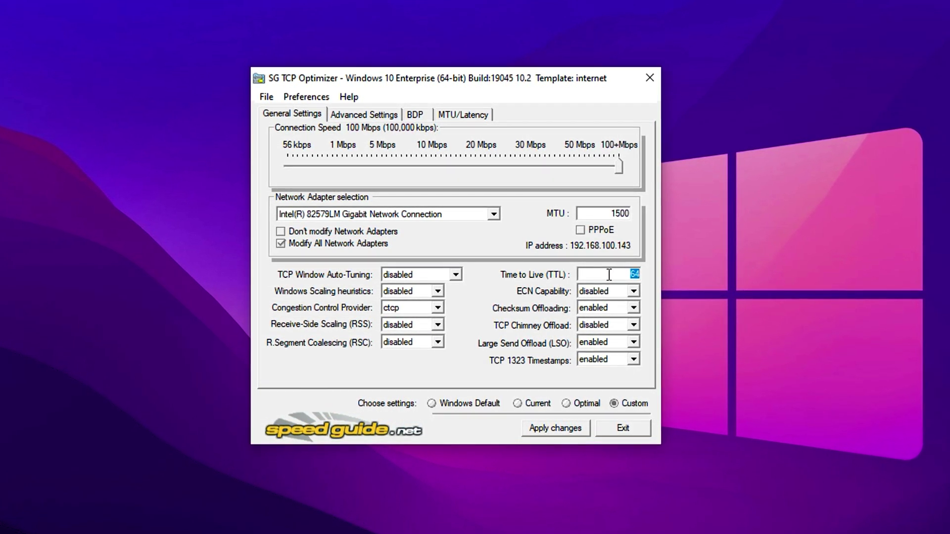
{"action": "type", "text": "64"}
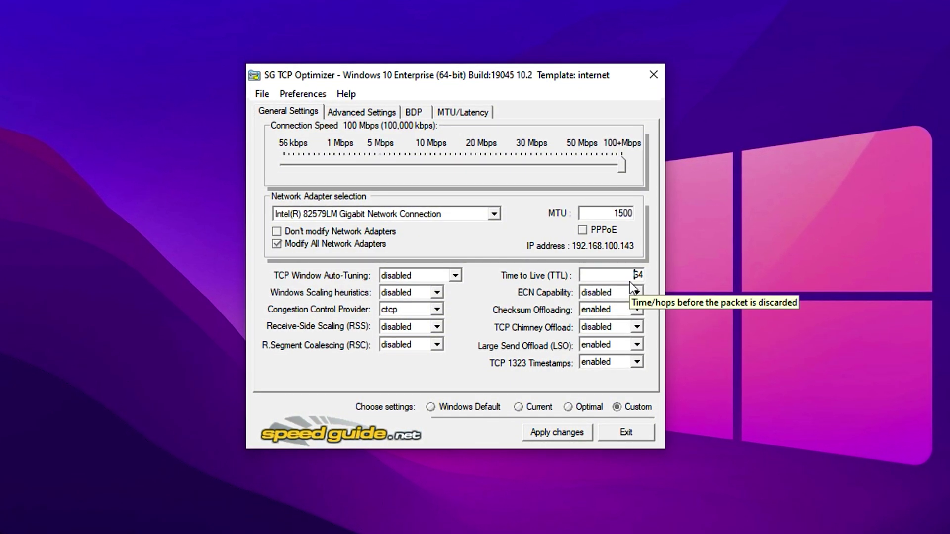
{"action": "left_click", "coordinate": [614, 276]}
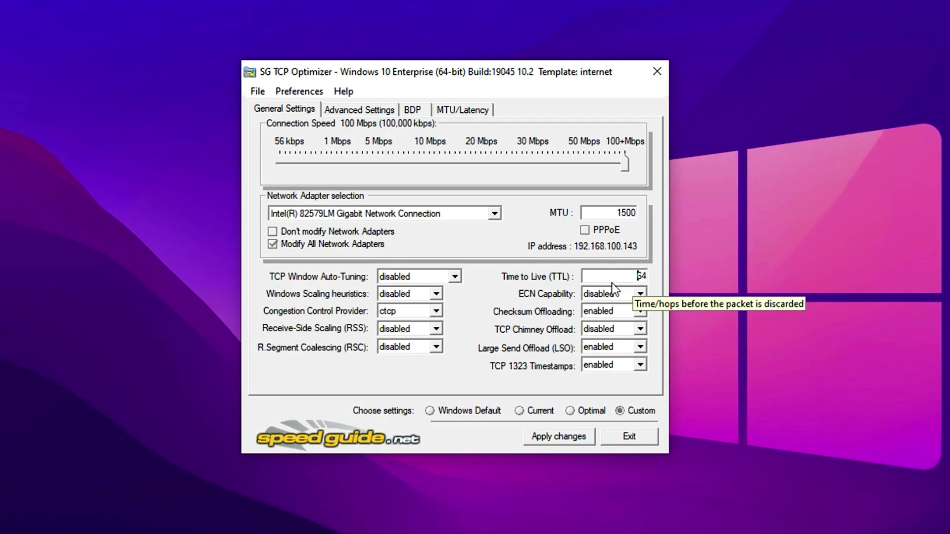
- Disable Checksum Offloading and TCP Chimney Offload, then bring up the Large Send Offload choices
{"action": "left_click", "coordinate": [605, 312]}
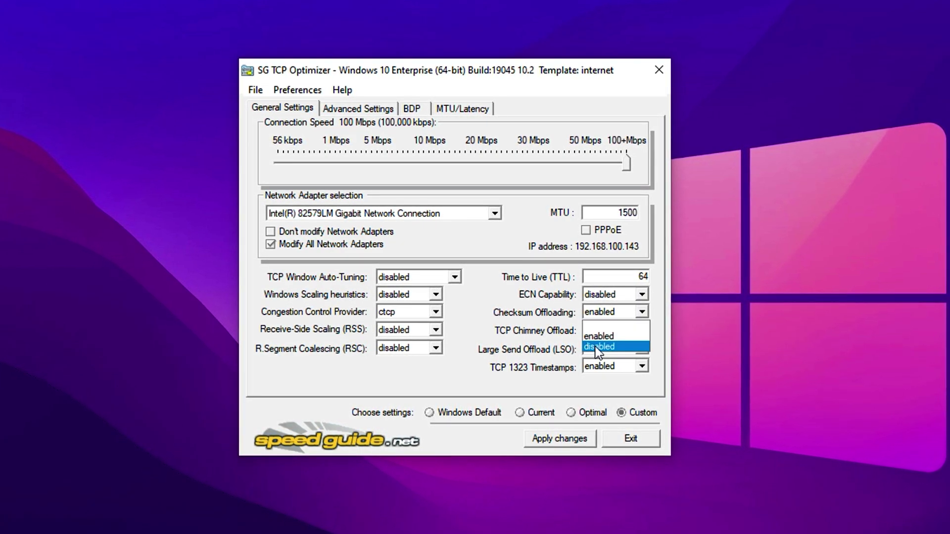
{"action": "left_click", "coordinate": [599, 346]}
{"action": "left_click", "coordinate": [603, 330]}
{"action": "left_click", "coordinate": [596, 337]}
{"action": "left_click", "coordinate": [595, 349]}
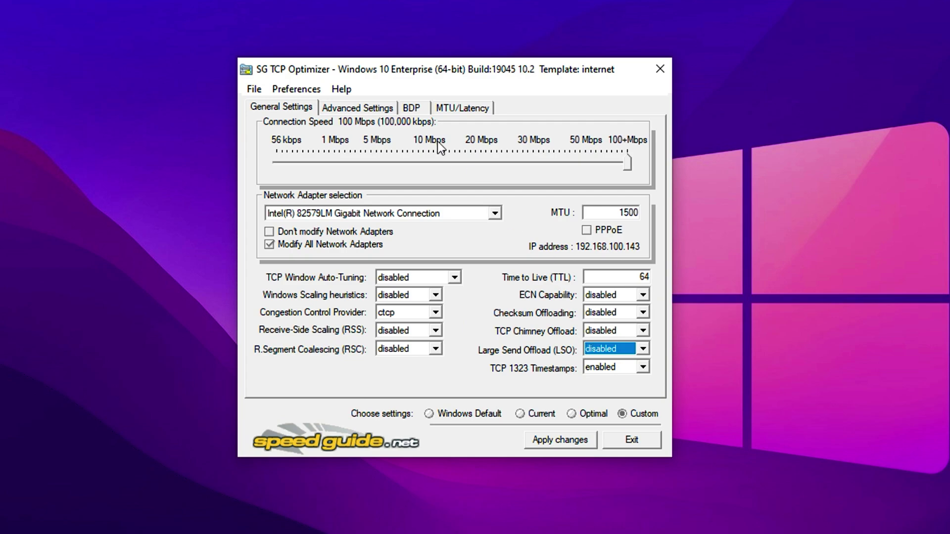
- In Advanced Settings, keep Max SYN Retransmissions at 2 and set SystemResponsiveness to gaming: 0
{"action": "left_click", "coordinate": [372, 107]}
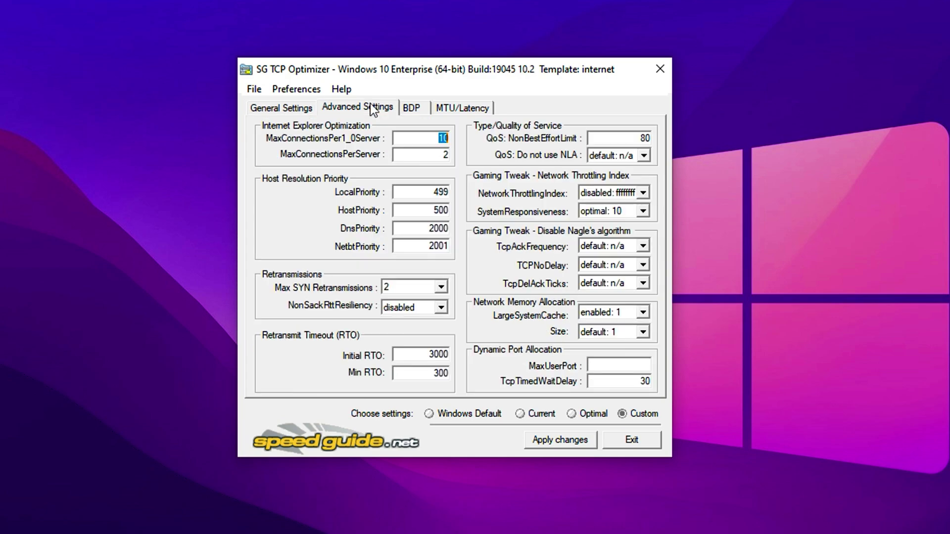
{"action": "left_click", "coordinate": [438, 138]}
{"action": "left_click", "coordinate": [429, 292]}
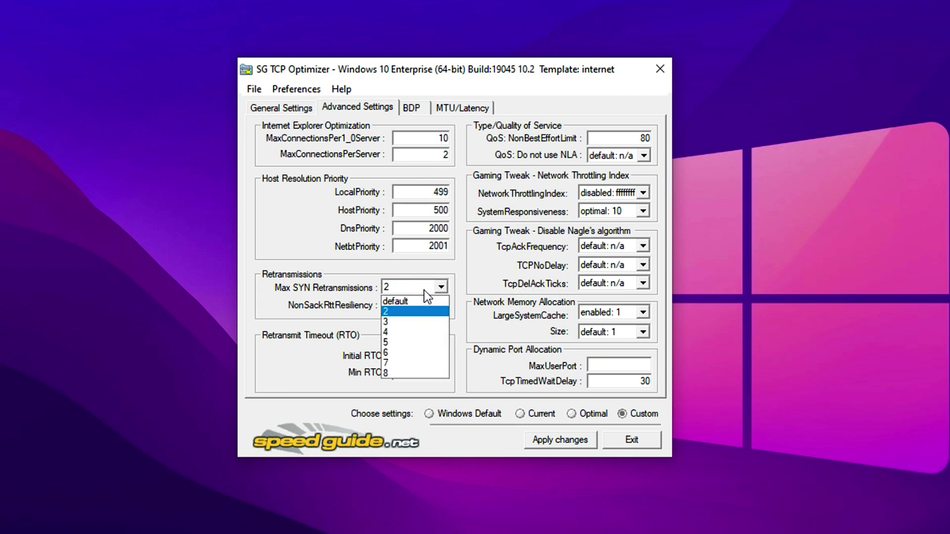
{"action": "left_click", "coordinate": [396, 290]}
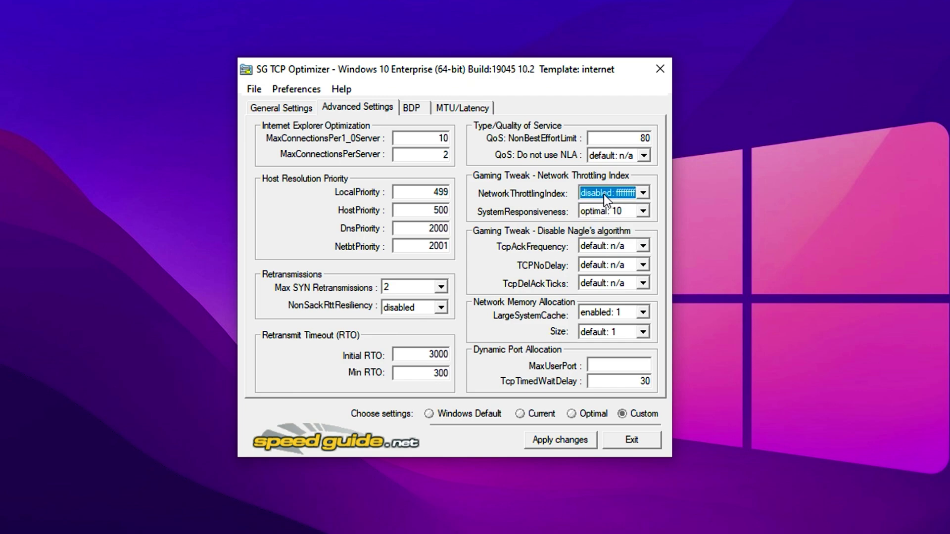
{"action": "left_click", "coordinate": [610, 210]}
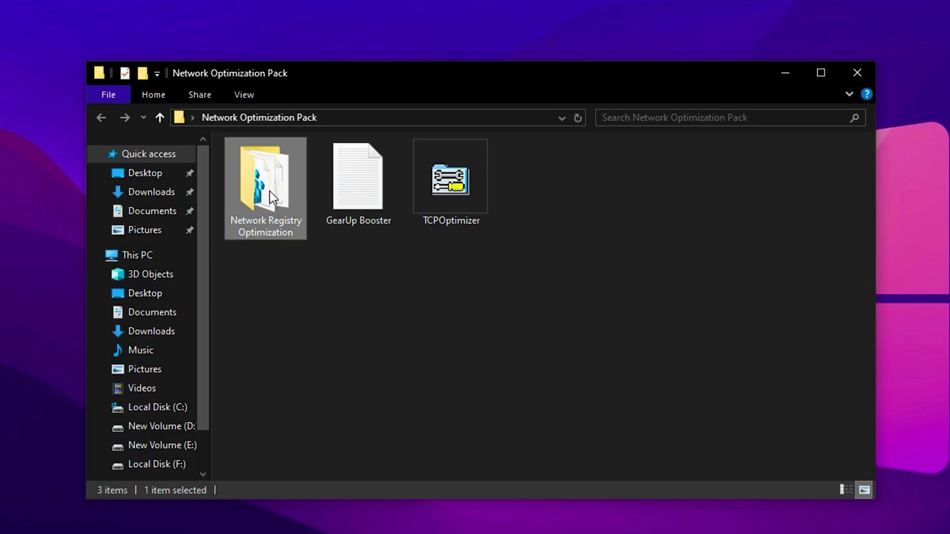
- Open the Network Registry Optimization folder, inspect the Optimize TCP .reg file, and go back
{"action": "double_click", "coordinate": [267, 189]}
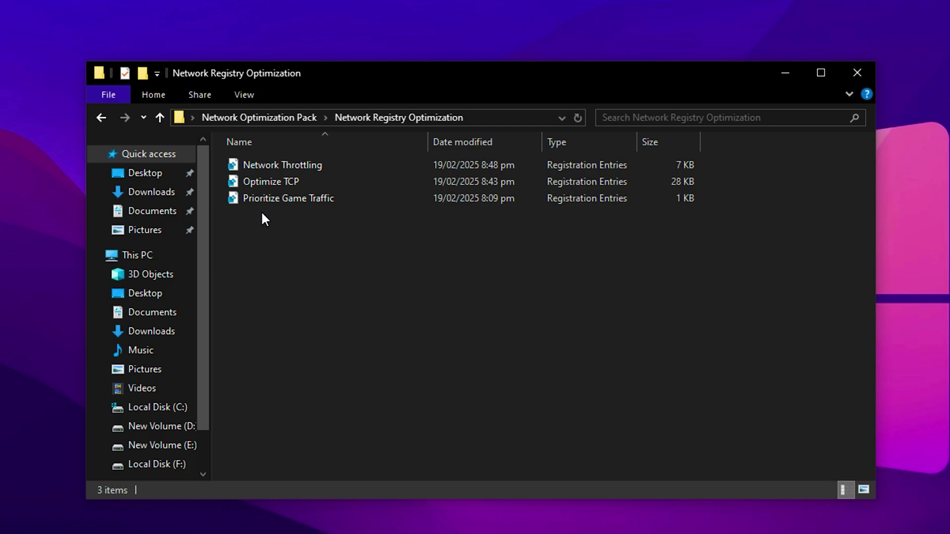
{"action": "left_click", "coordinate": [307, 182]}
{"action": "key", "text": "alt+Left"}
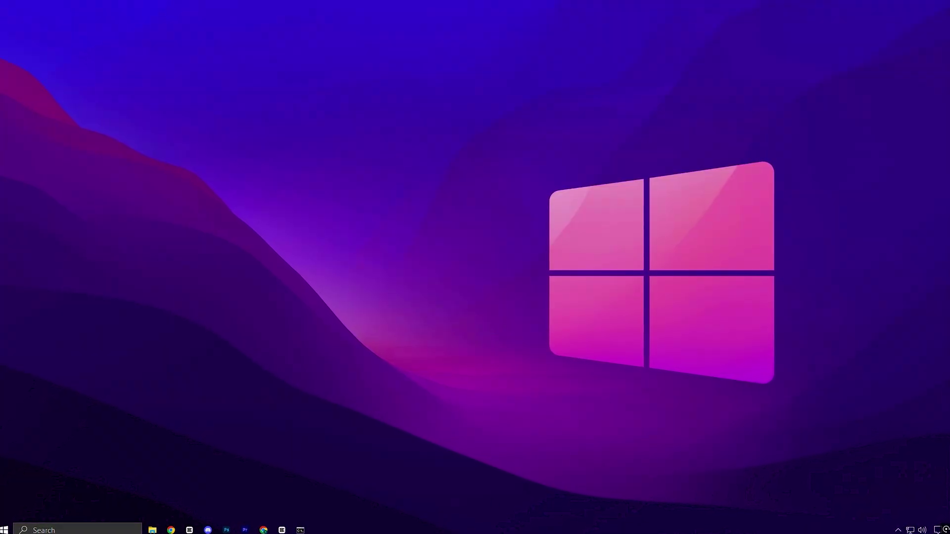
- Launch Task Manager from the taskbar menu and view the CPU performance graph
{"action": "right_click", "coordinate": [492, 530]}
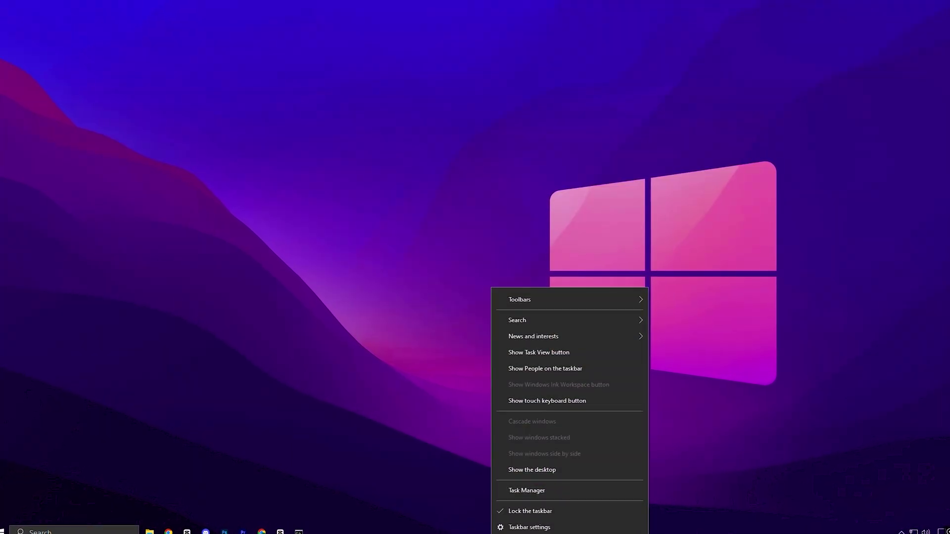
{"action": "left_click", "coordinate": [536, 503]}
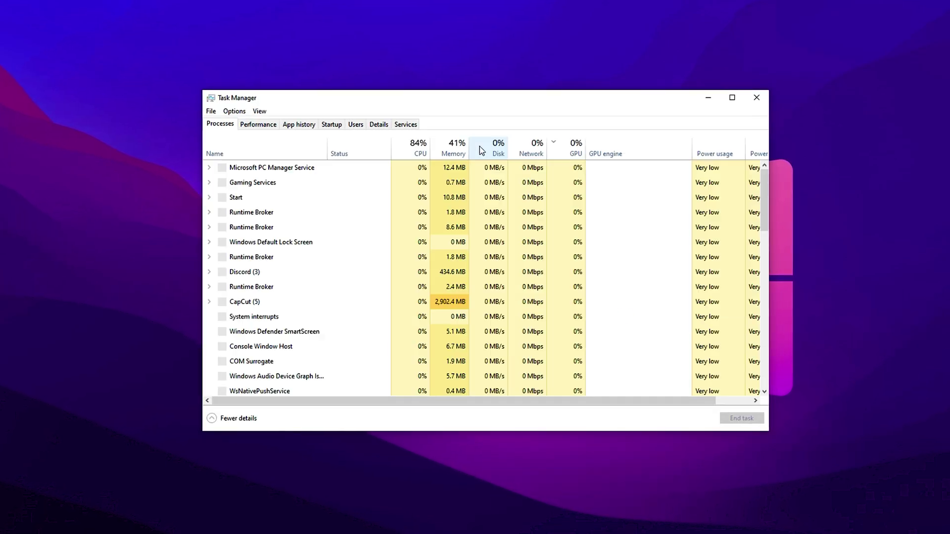
{"action": "left_click", "coordinate": [261, 125]}
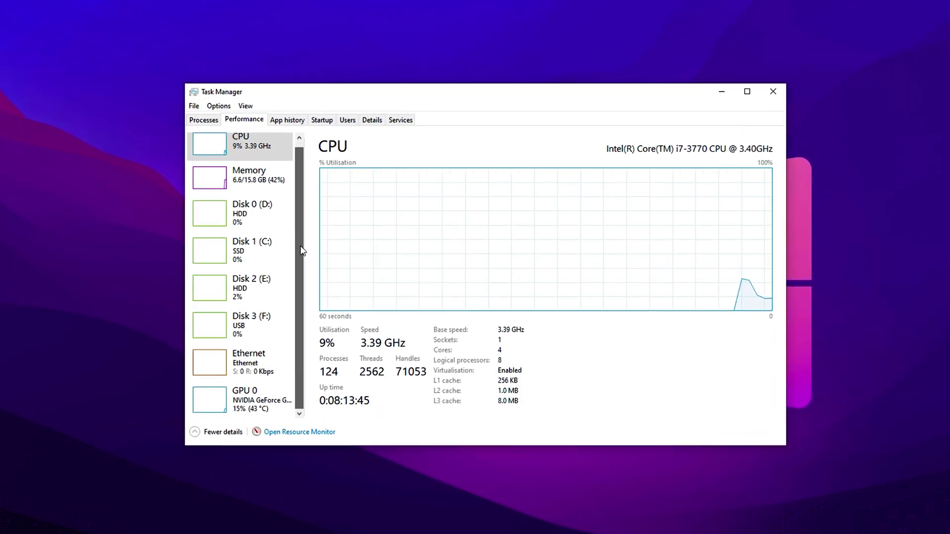
- Open Resource Monitor with Task Manager minimized and review the Network tab's bandwidth-using processes
{"action": "left_click", "coordinate": [290, 446]}
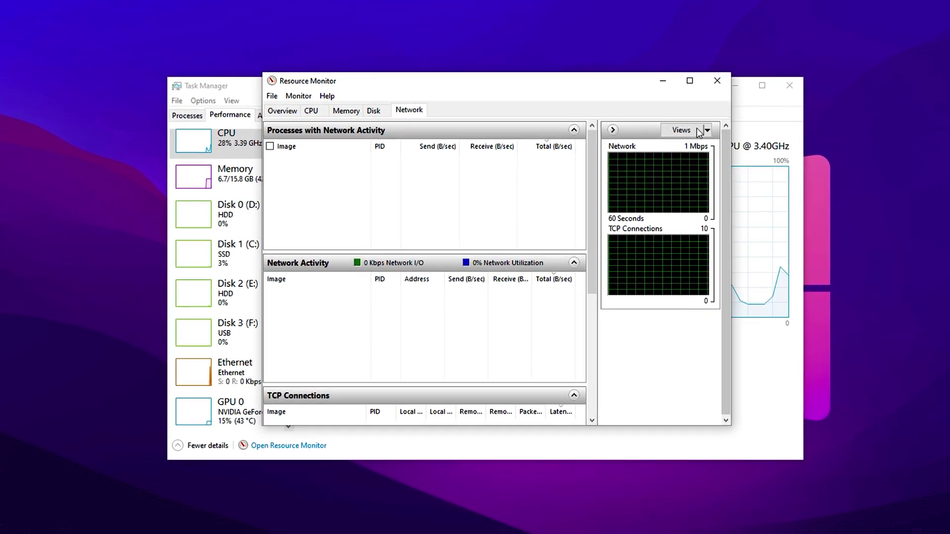
{"action": "left_click", "coordinate": [742, 85]}
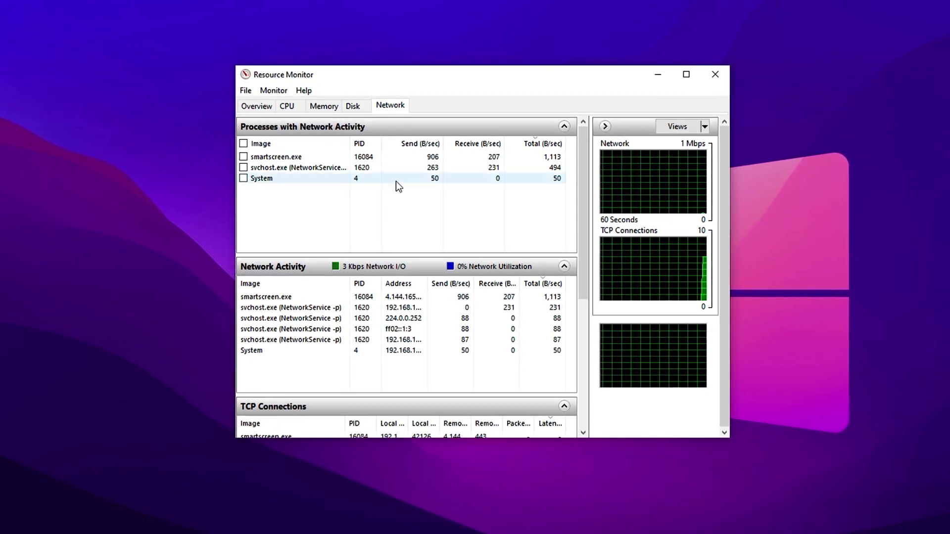
{"action": "scroll", "coordinate": [416, 279], "scroll_direction": "down", "scroll_amount": 5}
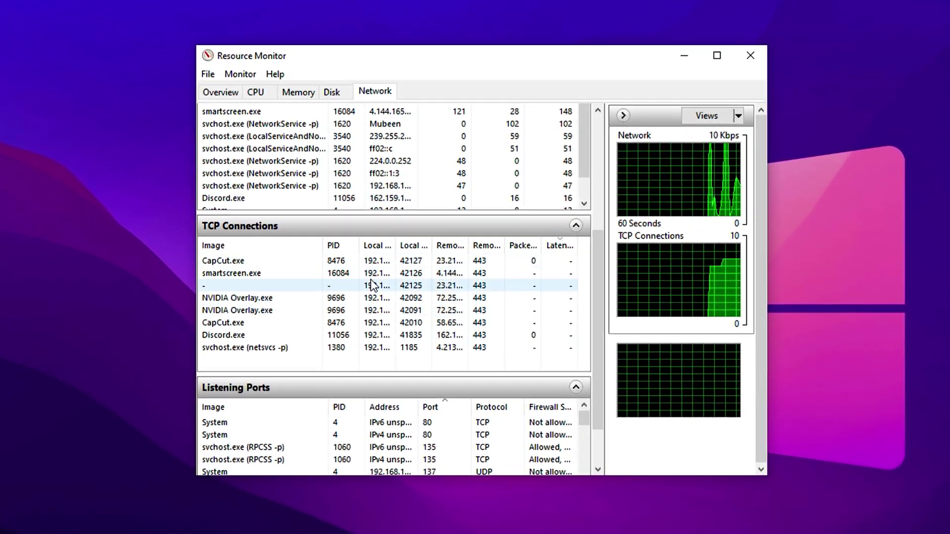
{"action": "left_click_drag", "start_coordinate": [598, 259], "coordinate": [620, 162]}
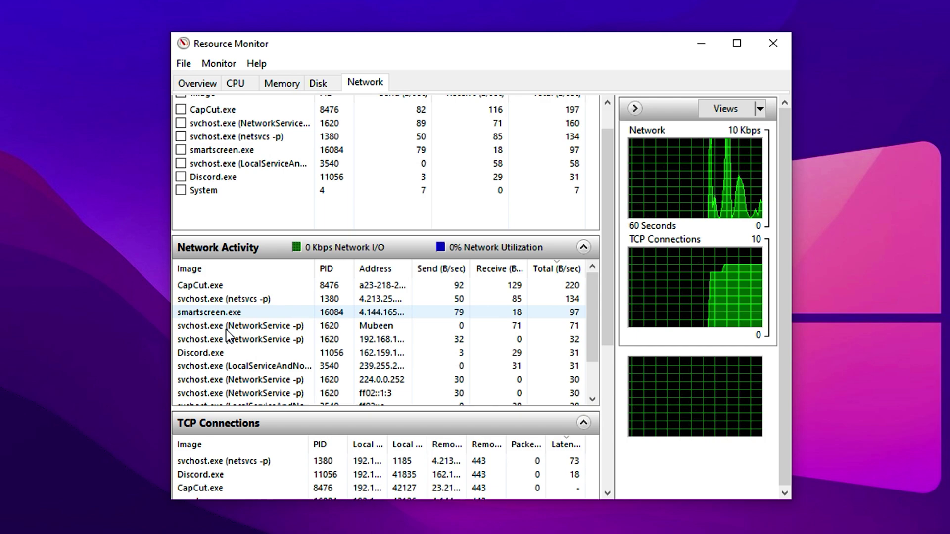
- Check the System process's End Process actions, then dismiss them without ending anything
{"action": "left_click", "coordinate": [200, 195]}
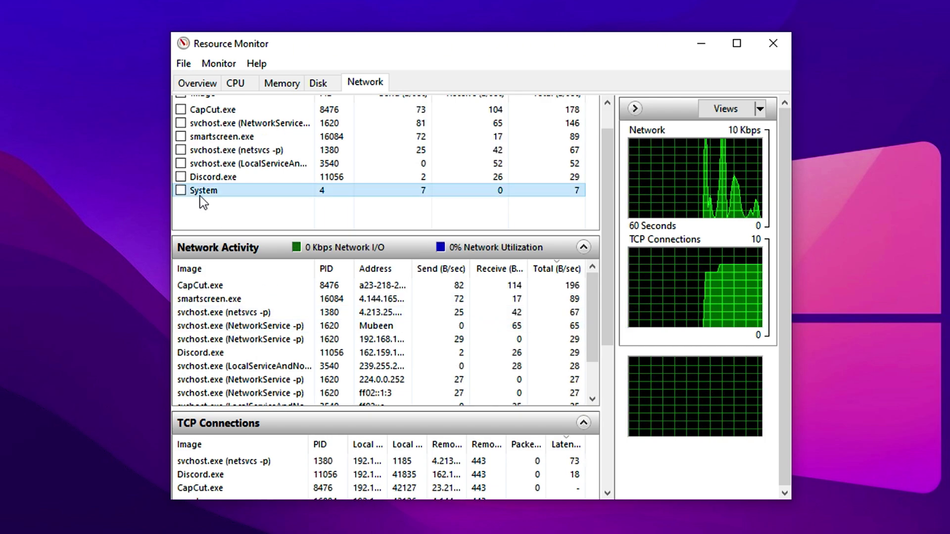
{"action": "right_click", "coordinate": [200, 196]}
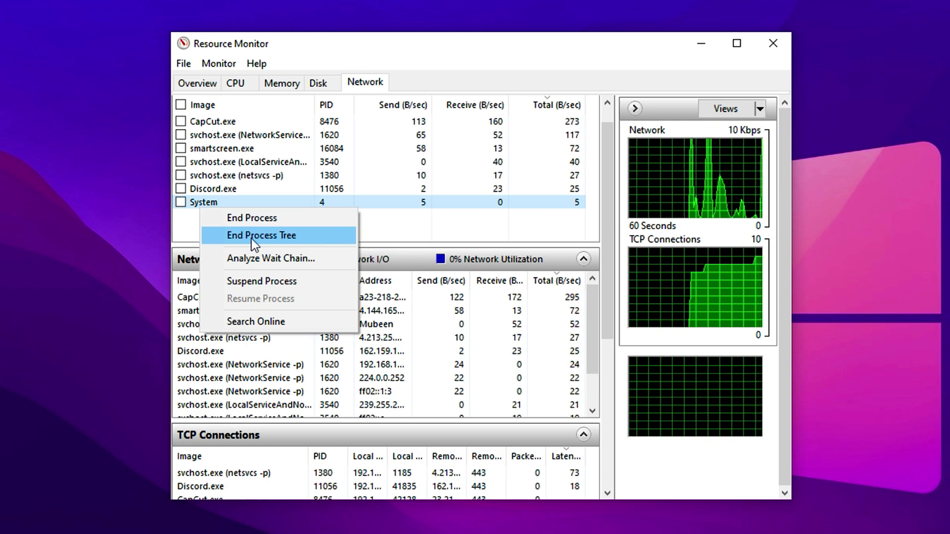
{"action": "left_click", "coordinate": [253, 162]}
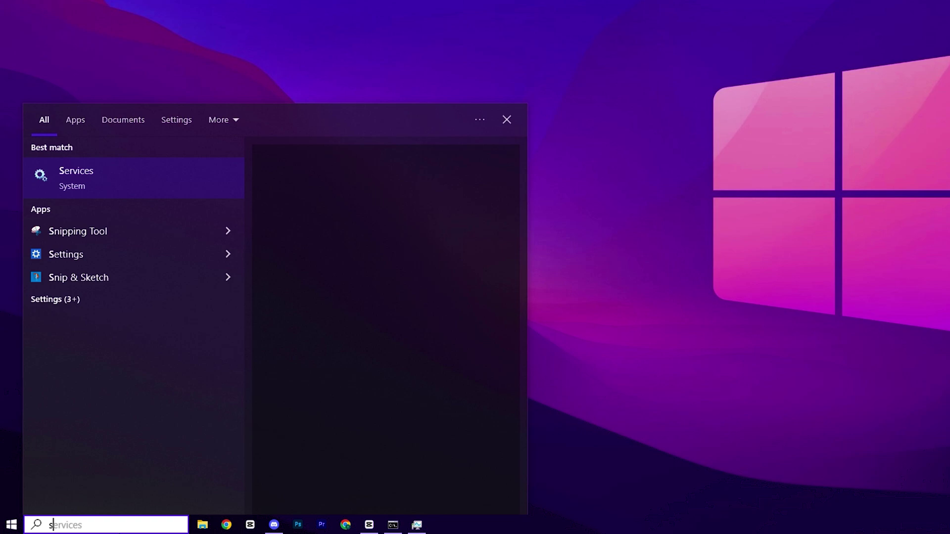
- Search 'serv', open the Services console, and jump to SysMain in the list
{"action": "type", "text": "erv"}
{"action": "left_click", "coordinate": [154, 198]}
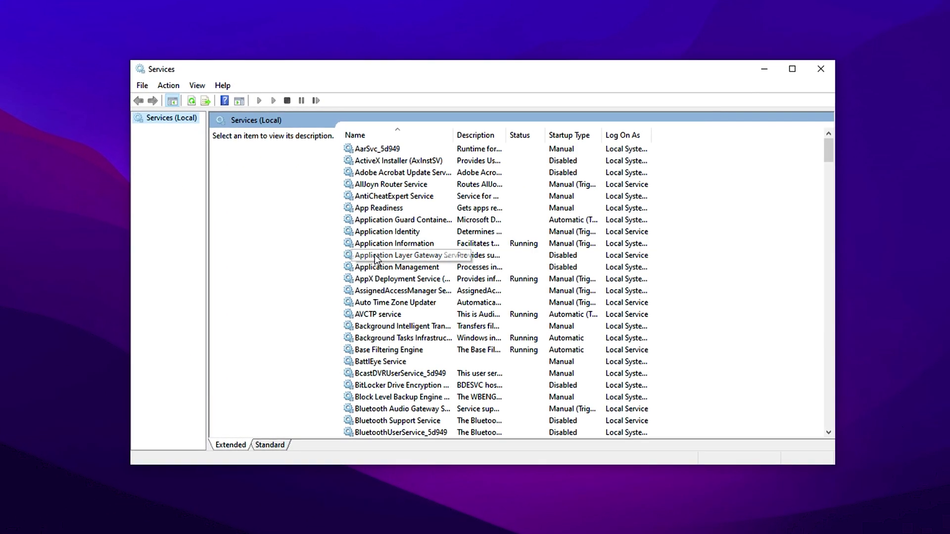
{"action": "key", "text": "s"}
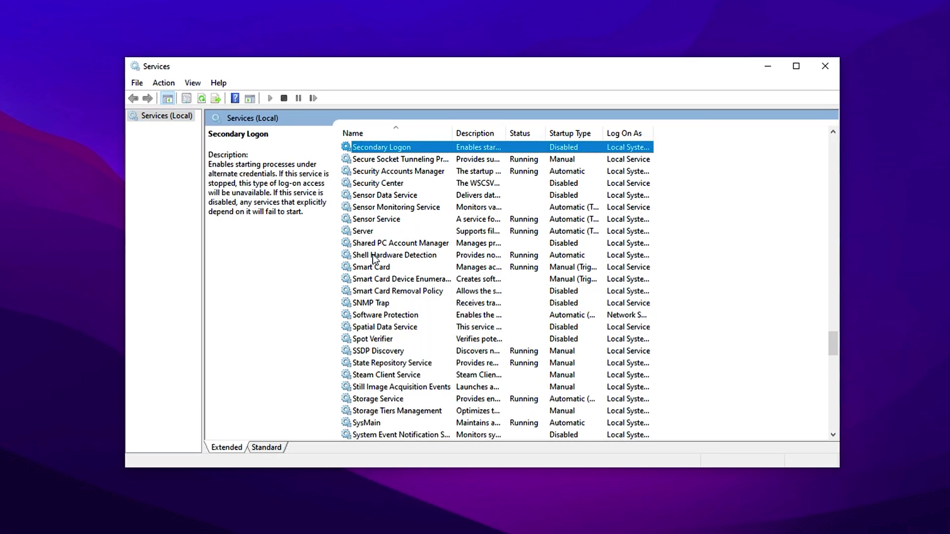
{"action": "key", "text": "y"}
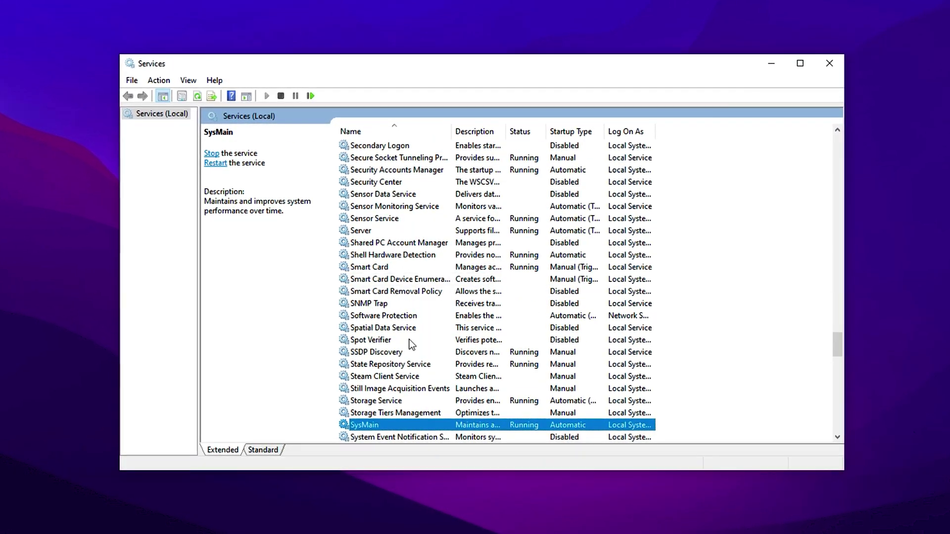
{"action": "scroll", "coordinate": [383, 376], "scroll_direction": "down", "scroll_amount": 3}
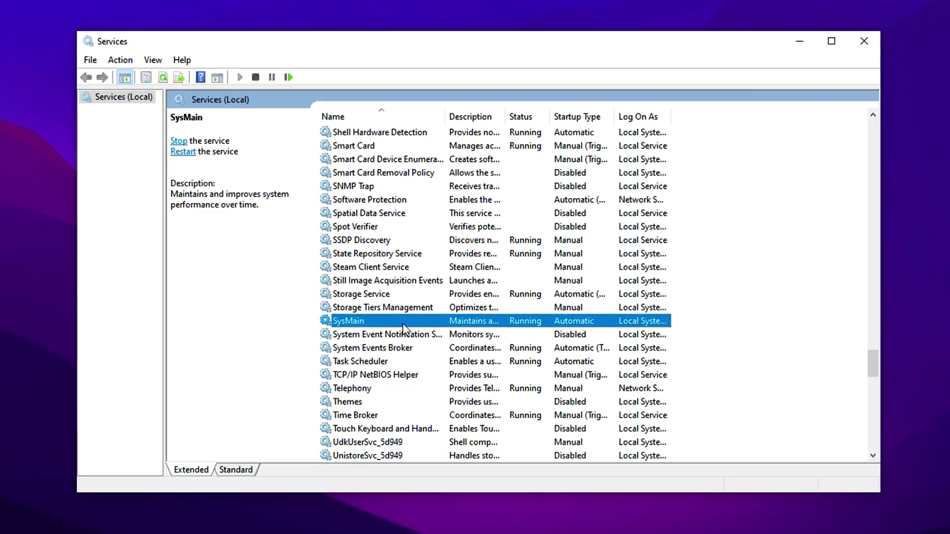
- Set SysMain's startup type to Disabled, stop the service, and confirm with OK
{"action": "double_click", "coordinate": [374, 323]}
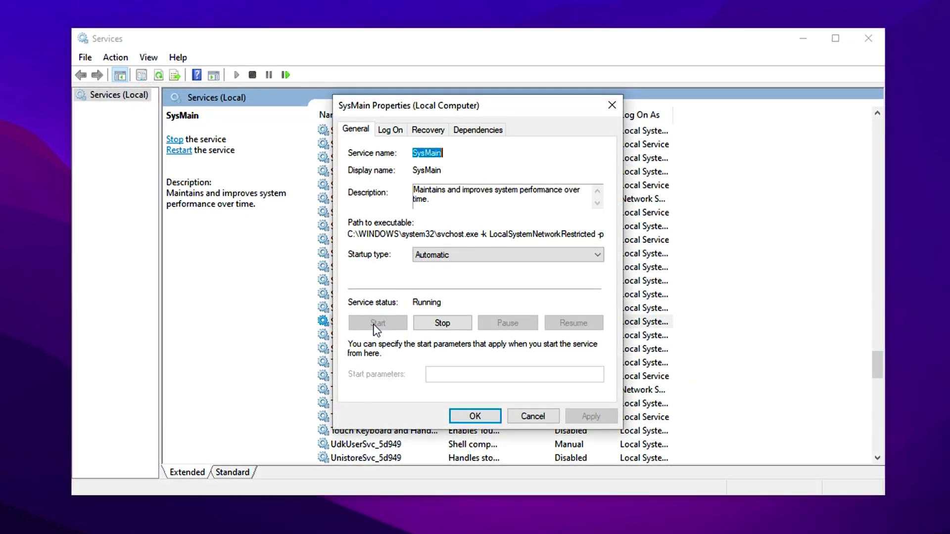
{"action": "left_click", "coordinate": [457, 255]}
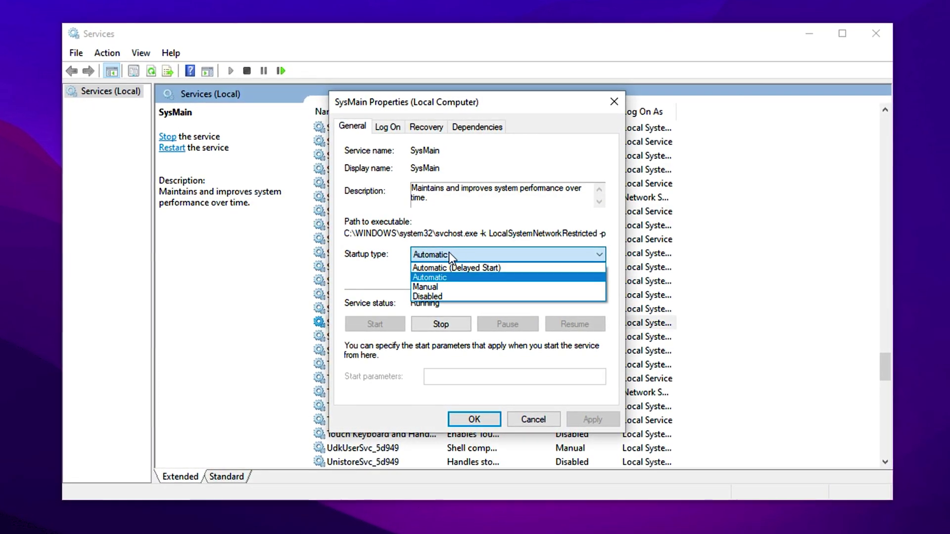
{"action": "left_click", "coordinate": [436, 297]}
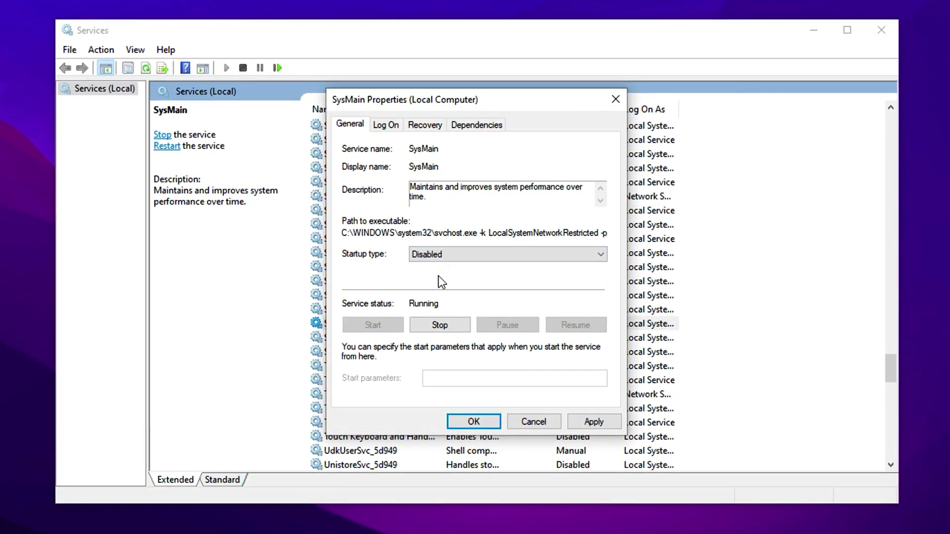
{"action": "left_click", "coordinate": [434, 324]}
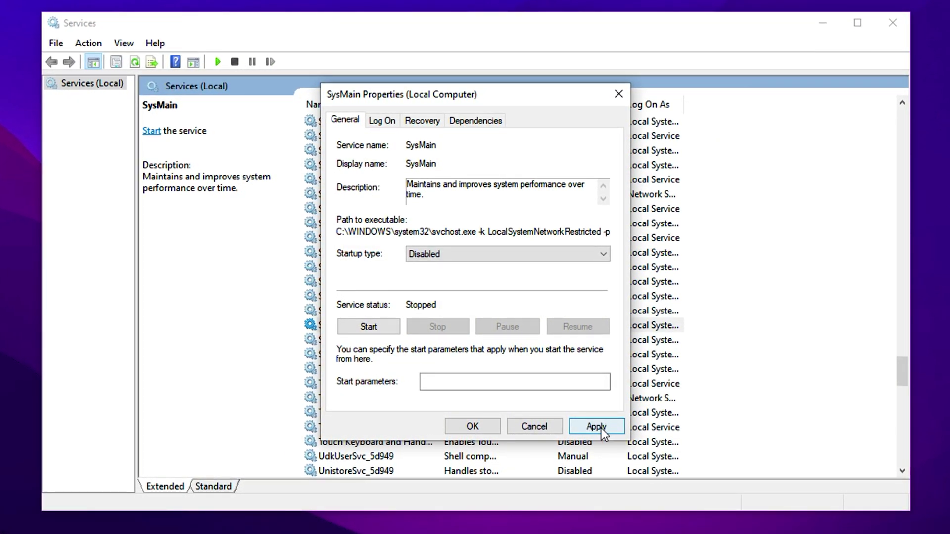
{"action": "left_click", "coordinate": [489, 429]}
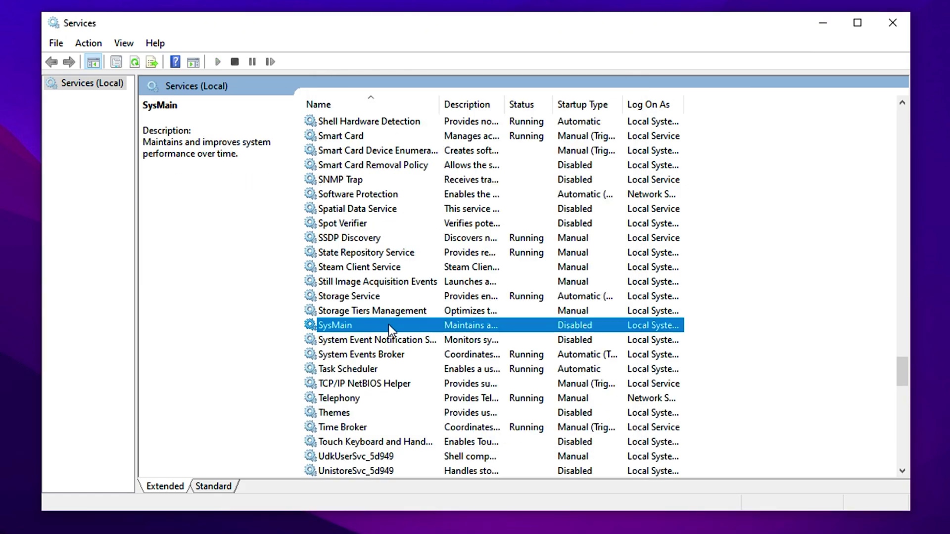